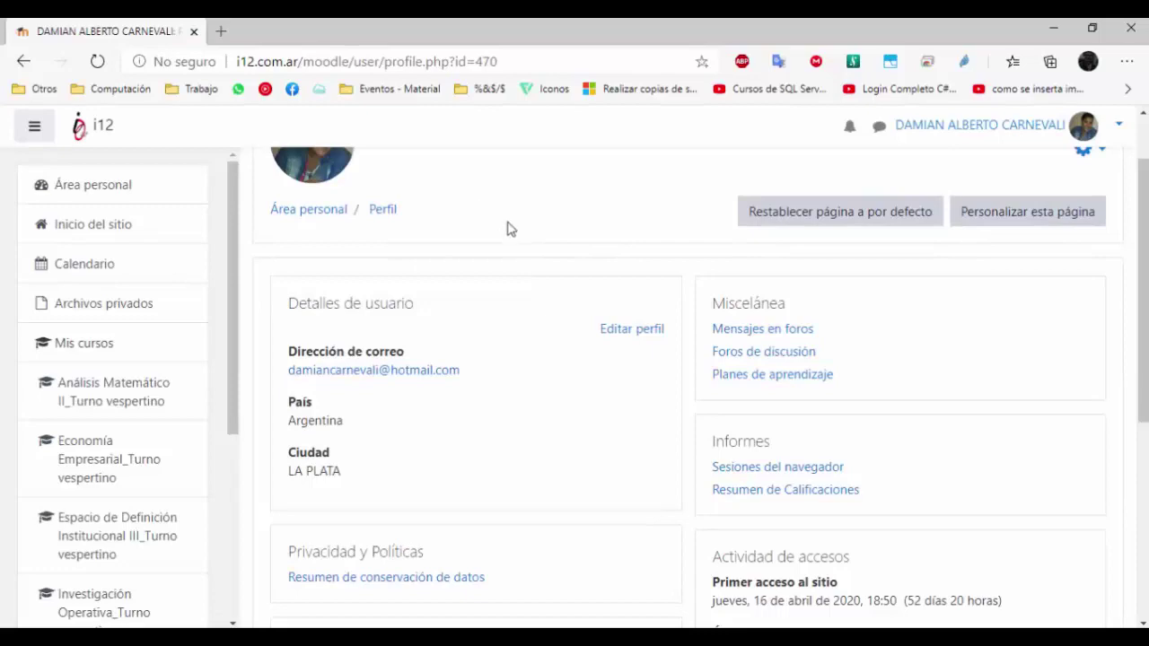
Open the Teleinformática_Turno vespertino course from the list of enrolled courses
{"action": "scroll", "coordinate": [655, 310], "scroll_direction": "down", "scroll_amount": 2}
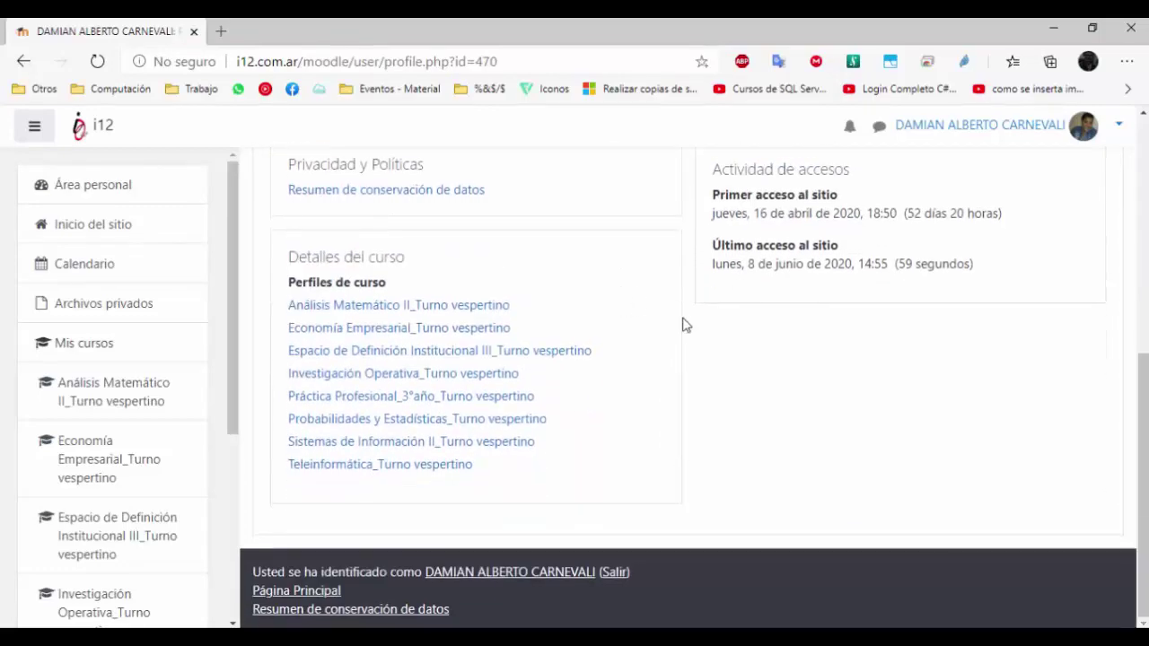
{"action": "scroll", "coordinate": [688, 320], "scroll_direction": "up", "scroll_amount": 5}
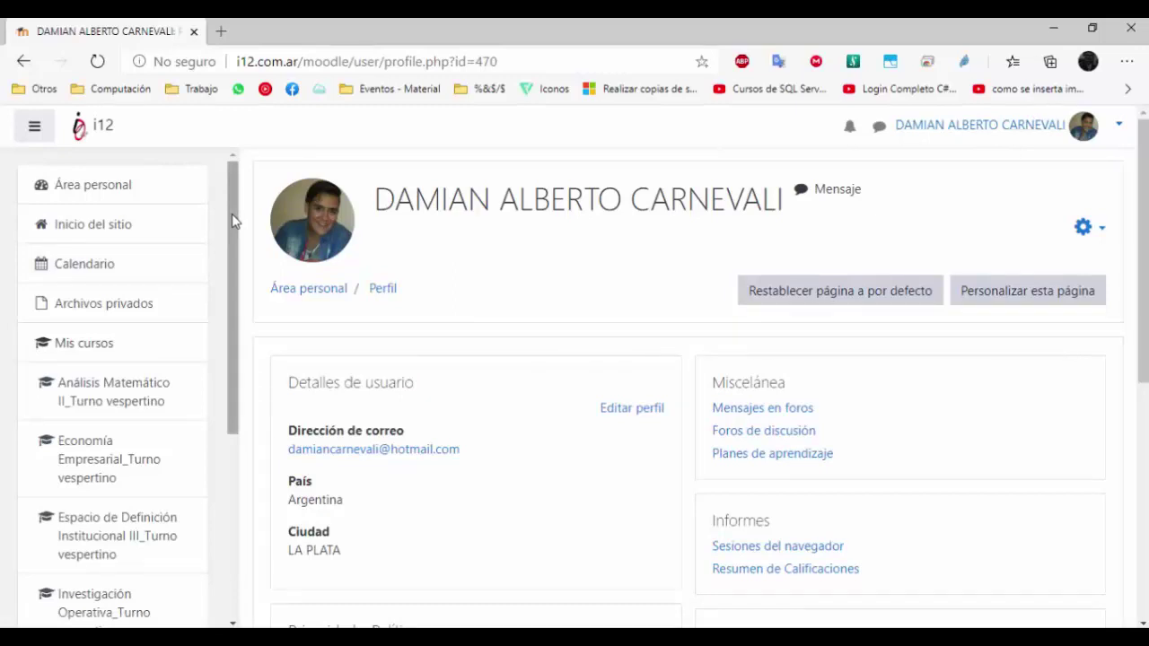
{"action": "left_click_drag", "start_coordinate": [232, 220], "coordinate": [237, 413]}
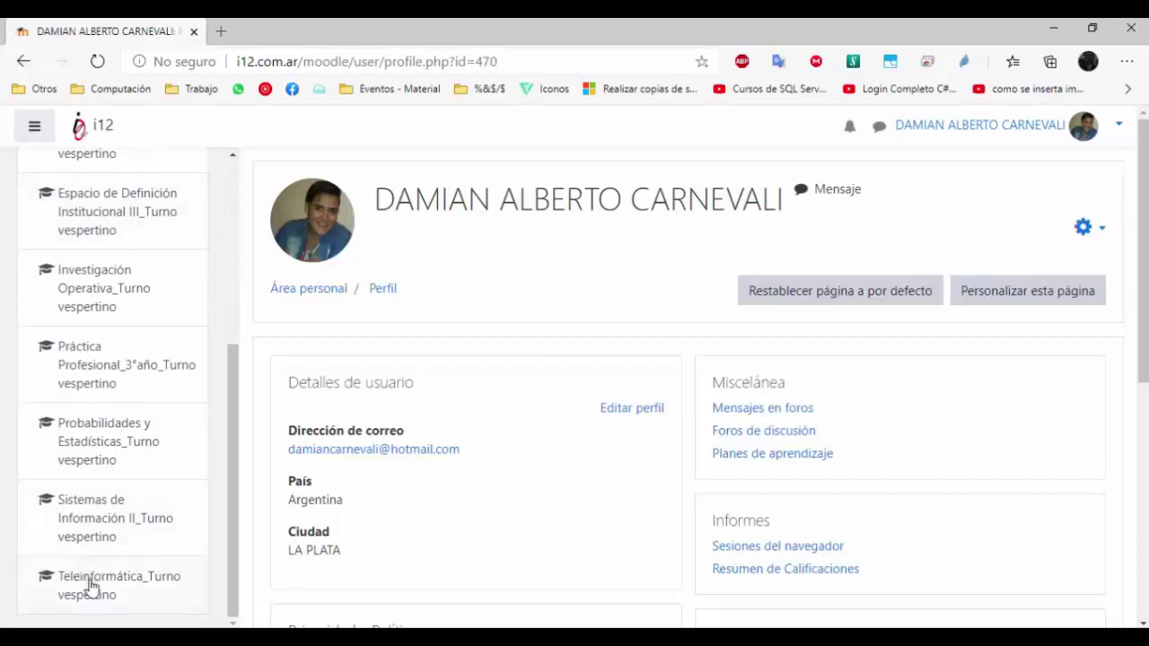
{"action": "left_click", "coordinate": [139, 595]}
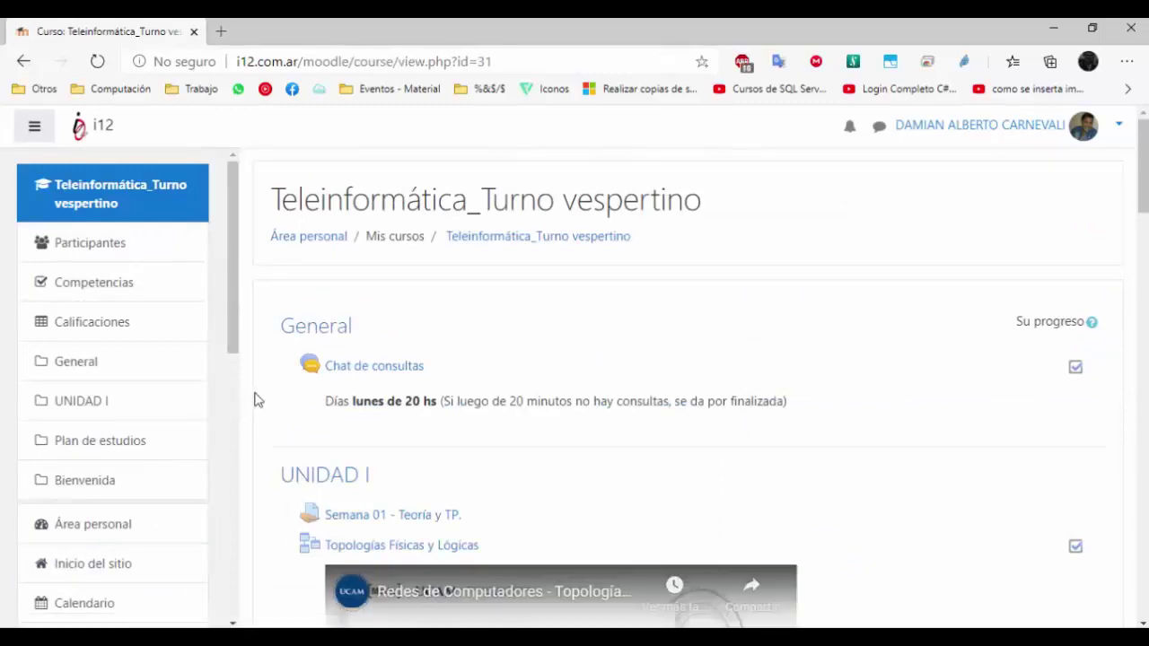
Open the Semana 01 - Teoría y TP. assignment in UNIDAD I and review its submission status, grade and feedback
{"action": "scroll", "coordinate": [254, 400], "scroll_direction": "down", "scroll_amount": 2}
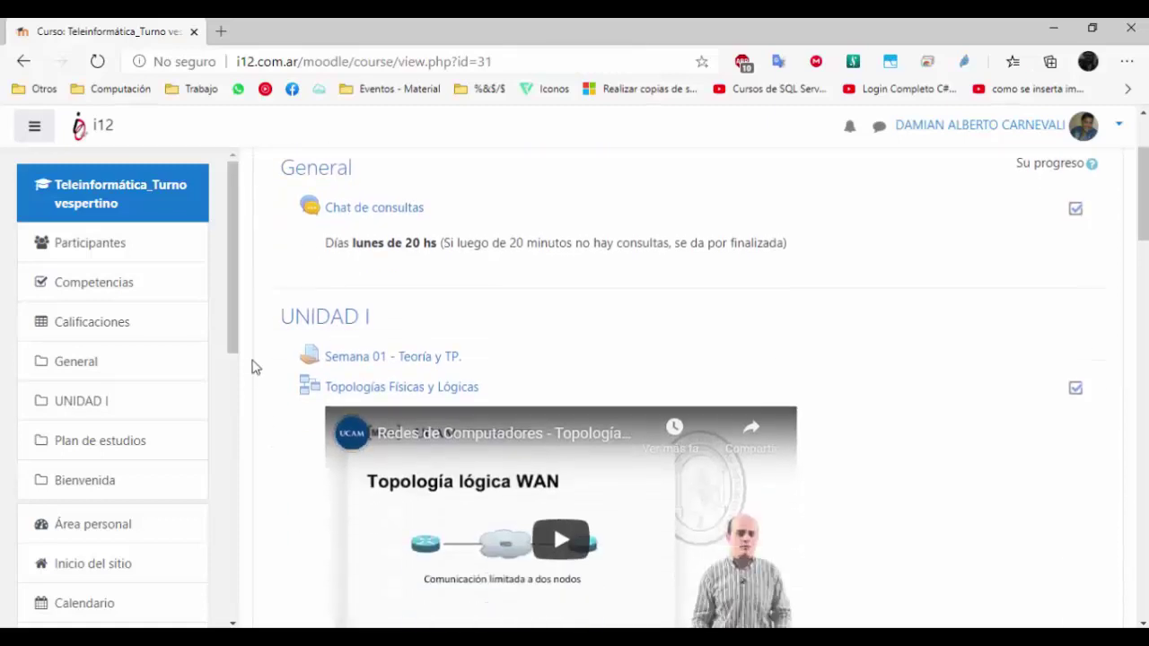
{"action": "scroll", "coordinate": [282, 261], "scroll_direction": "up", "scroll_amount": 1}
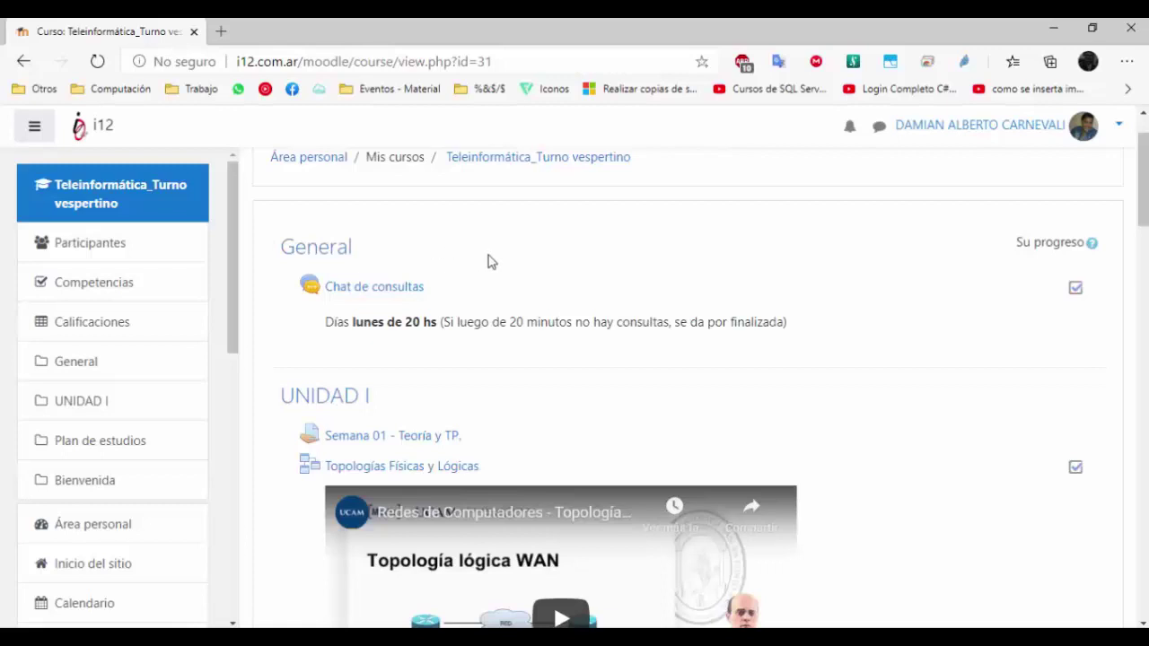
{"action": "scroll", "coordinate": [489, 262], "scroll_direction": "down", "scroll_amount": 1}
{"action": "scroll", "coordinate": [501, 288], "scroll_direction": "down", "scroll_amount": 1}
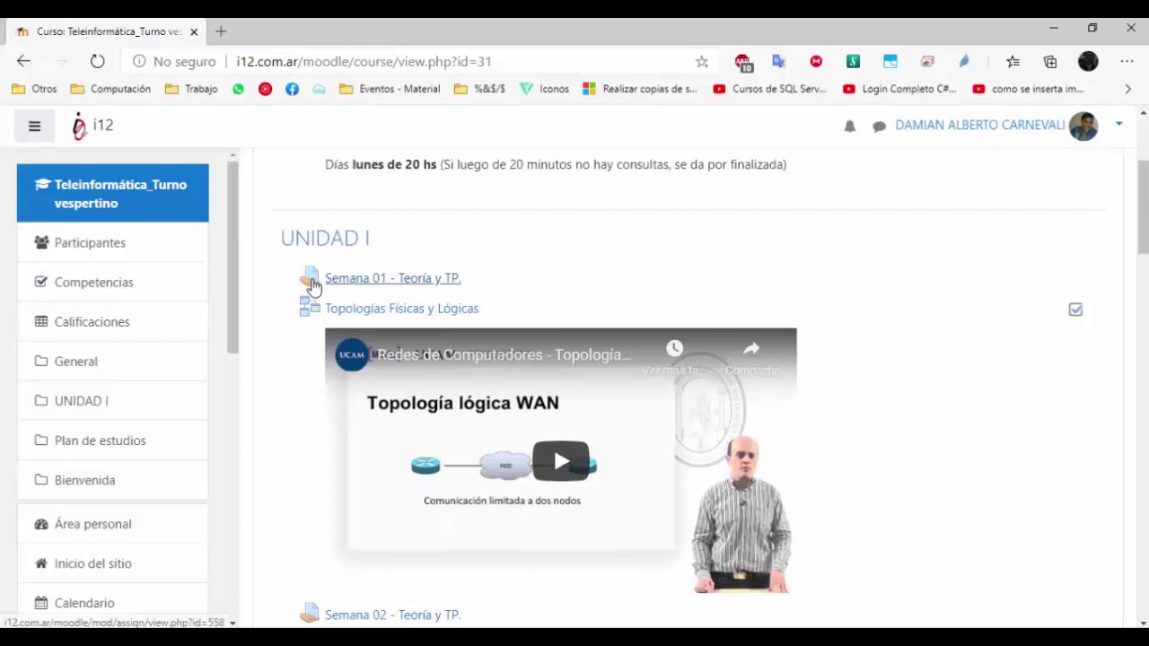
{"action": "left_click", "coordinate": [368, 280]}
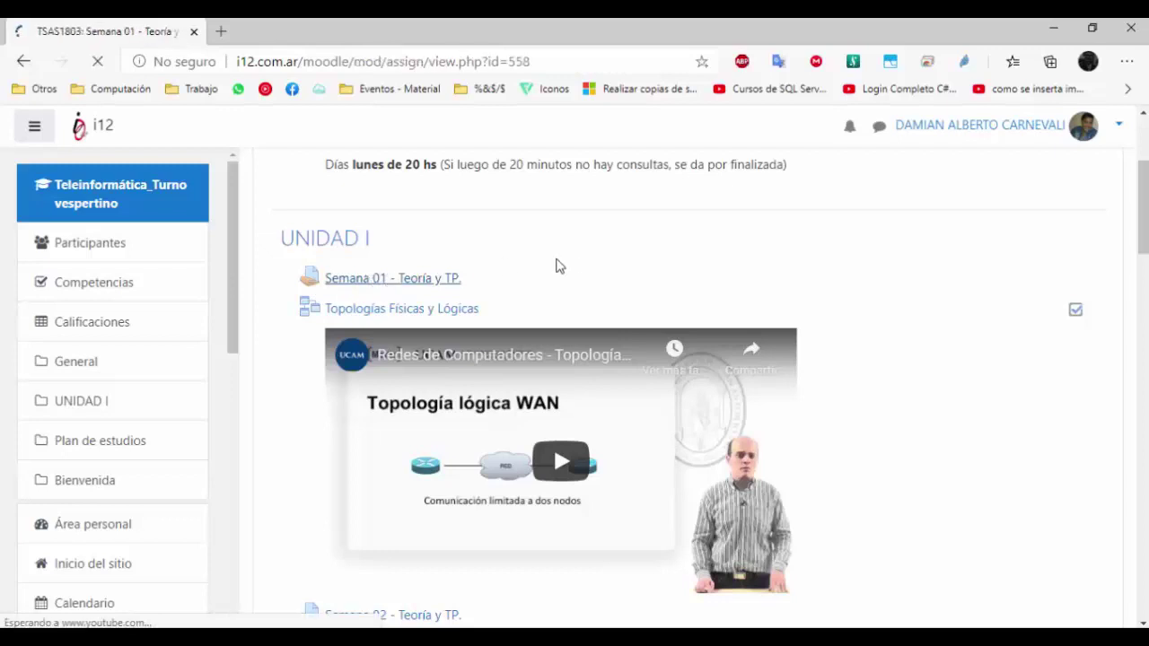
{"action": "scroll", "coordinate": [577, 261], "scroll_direction": "down", "scroll_amount": 2}
{"action": "scroll", "coordinate": [539, 259], "scroll_direction": "down", "scroll_amount": 1}
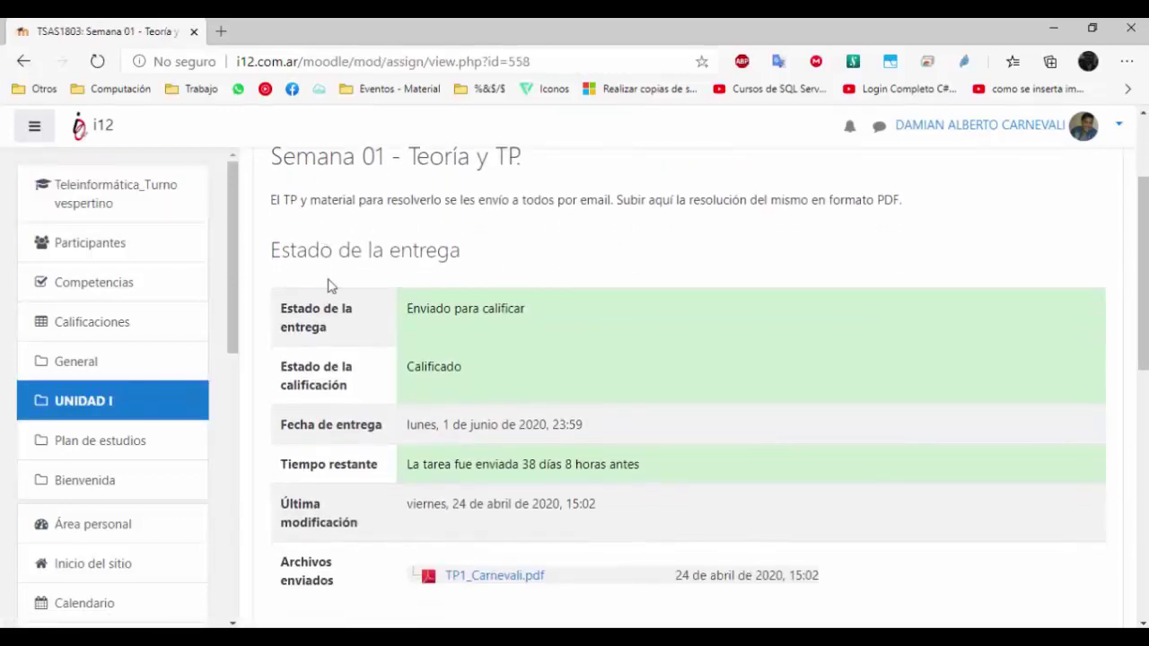
{"action": "scroll", "coordinate": [368, 271], "scroll_direction": "down", "scroll_amount": 1}
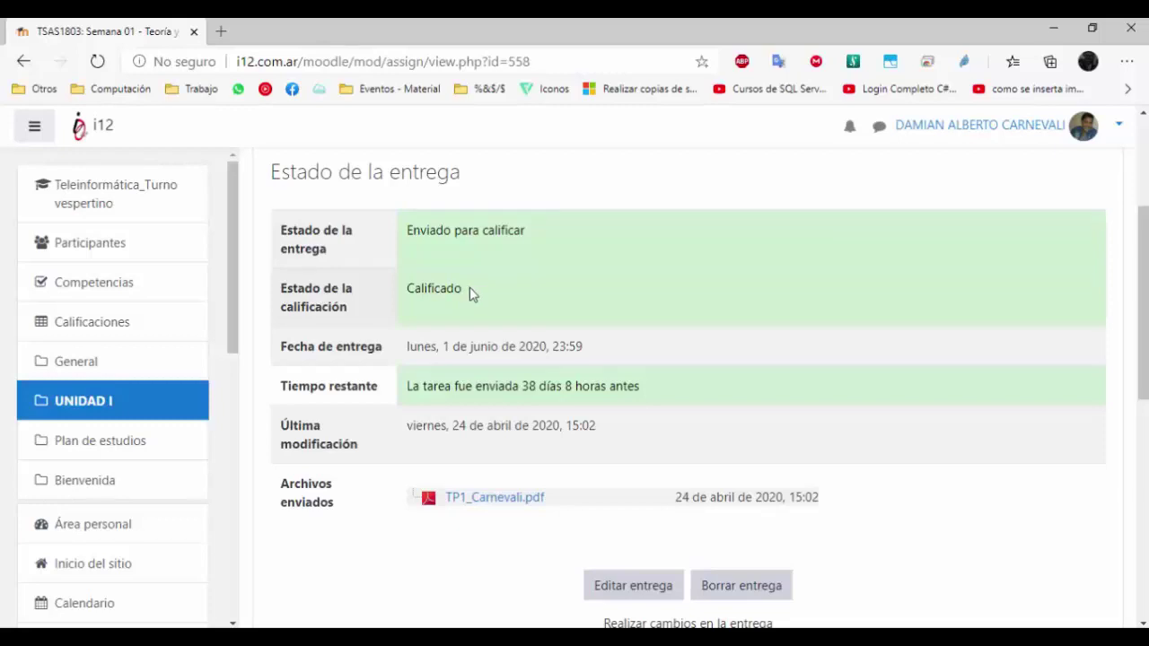
{"action": "scroll", "coordinate": [469, 287], "scroll_direction": "down", "scroll_amount": 7}
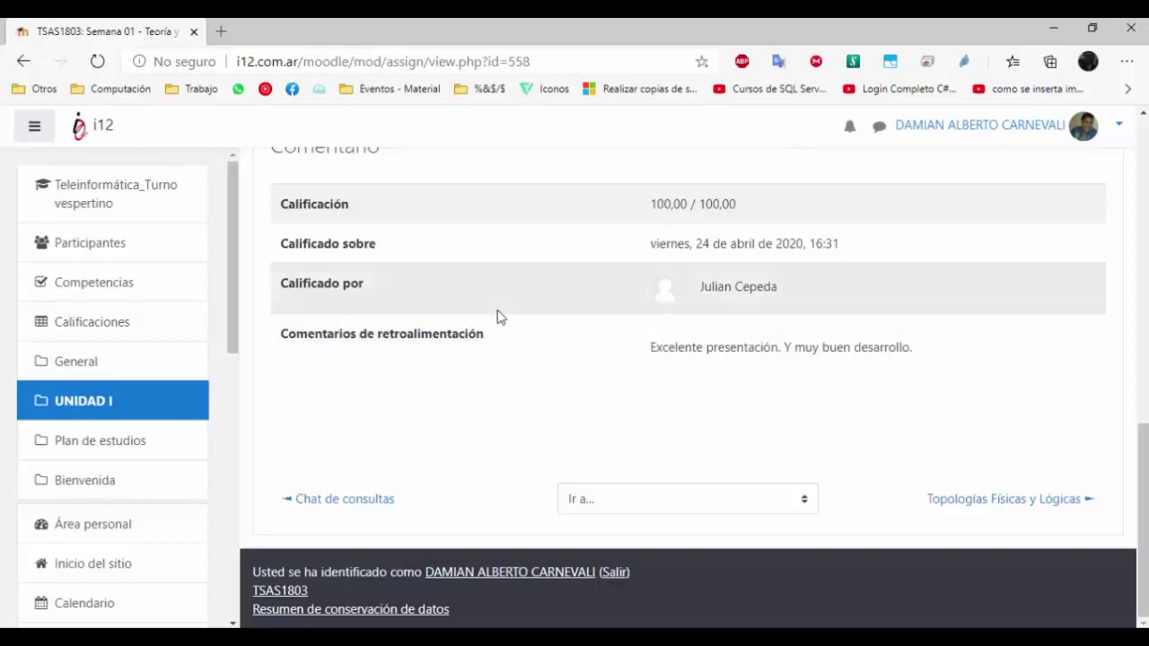
{"action": "scroll", "coordinate": [500, 317], "scroll_direction": "up", "scroll_amount": 4}
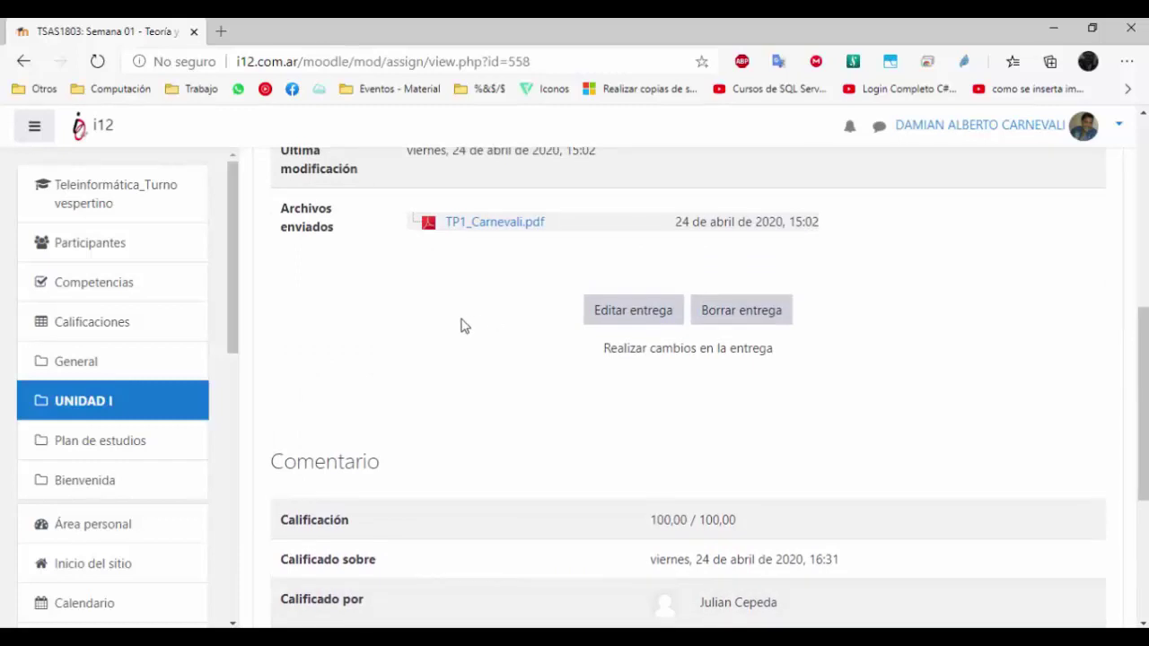
Return to the Teleinformática_Turno vespertino course and open the Semana 06 - Teoría y TP. assignment
{"action": "left_click_drag", "start_coordinate": [231, 258], "coordinate": [226, 543]}
{"action": "left_click", "coordinate": [110, 585]}
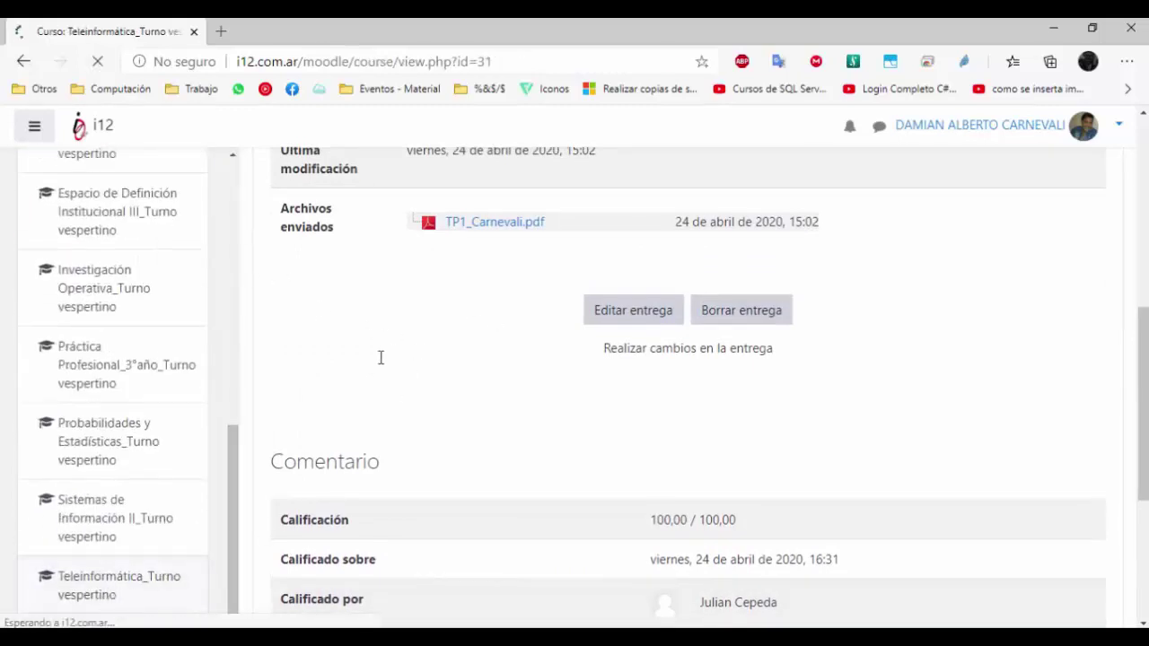
{"action": "scroll", "coordinate": [317, 368], "scroll_direction": "down", "scroll_amount": 6}
{"action": "scroll", "coordinate": [281, 387], "scroll_direction": "down", "scroll_amount": 8}
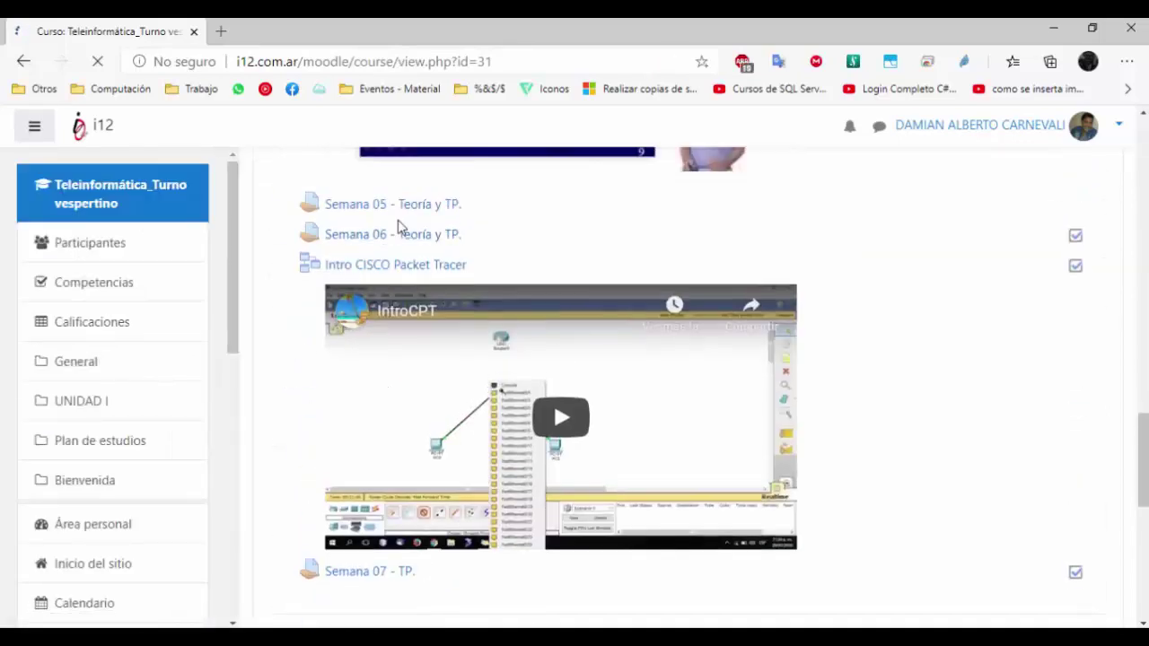
{"action": "left_click", "coordinate": [397, 235]}
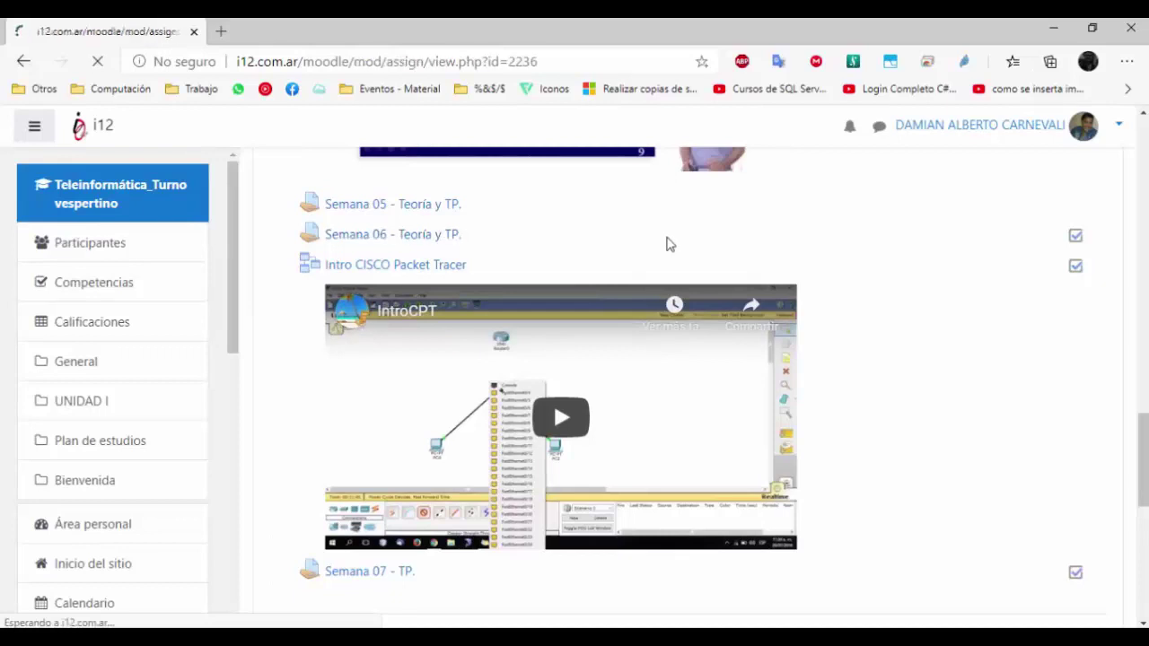
Delete the submitted file from the Semana 06 assignment and confirm the removal
{"action": "scroll", "coordinate": [654, 262], "scroll_direction": "down", "scroll_amount": 2}
{"action": "scroll", "coordinate": [654, 262], "scroll_direction": "down", "scroll_amount": 2}
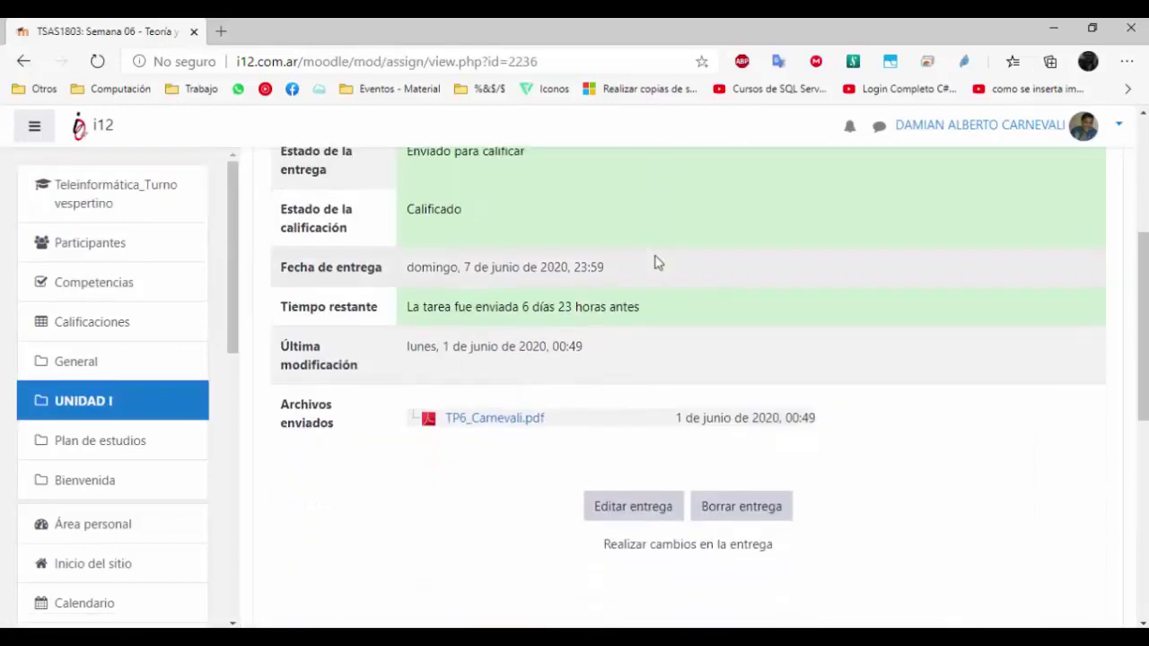
{"action": "scroll", "coordinate": [557, 274], "scroll_direction": "down", "scroll_amount": 2}
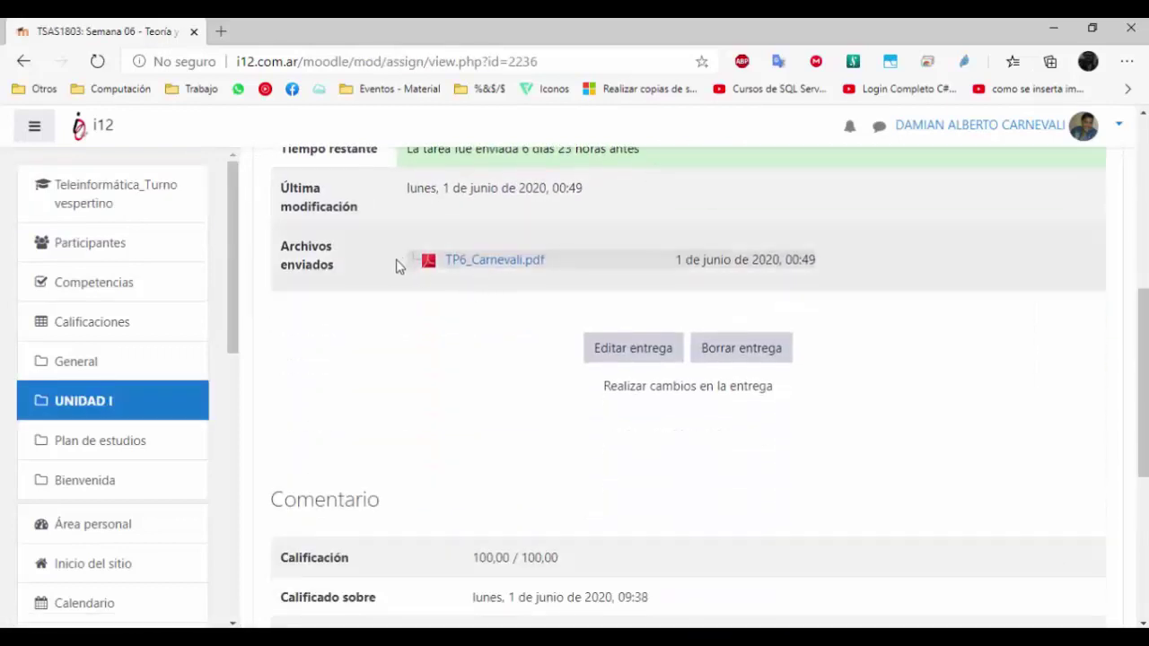
{"action": "left_click", "coordinate": [761, 357]}
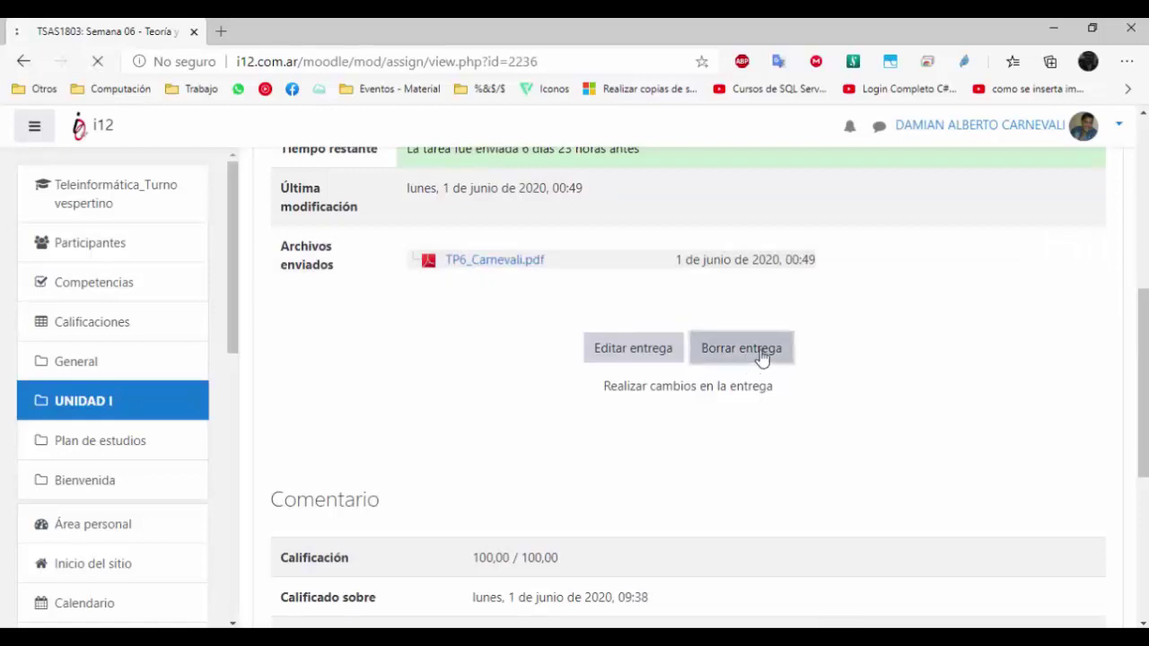
{"action": "scroll", "coordinate": [718, 341], "scroll_direction": "down", "scroll_amount": 2}
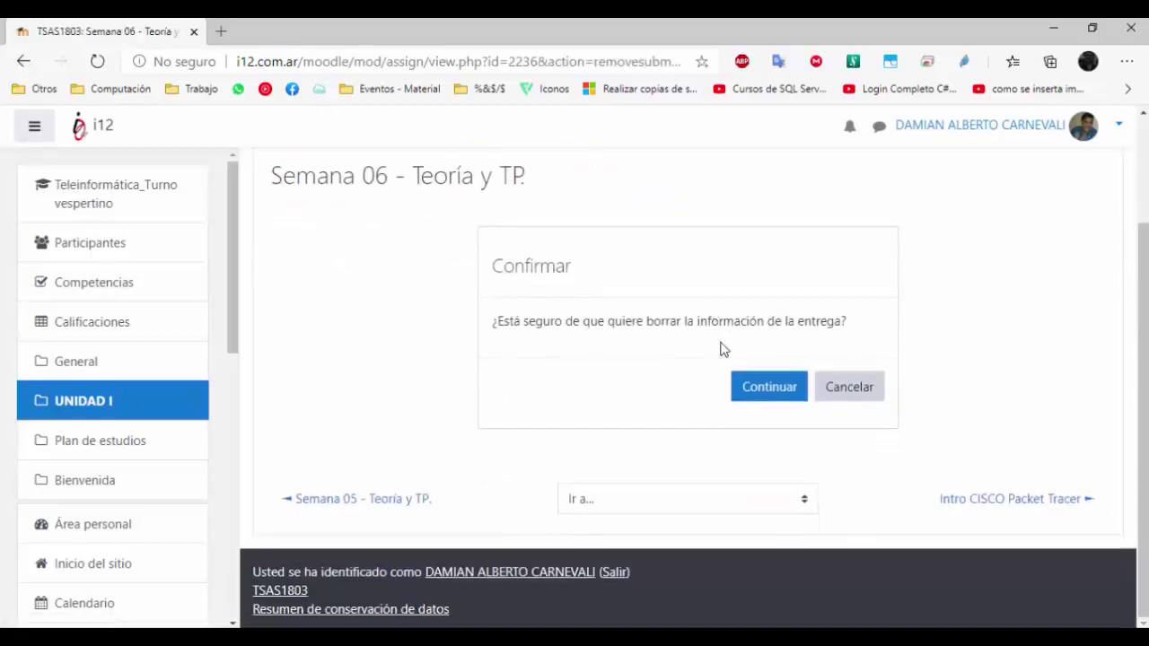
{"action": "left_click", "coordinate": [761, 392]}
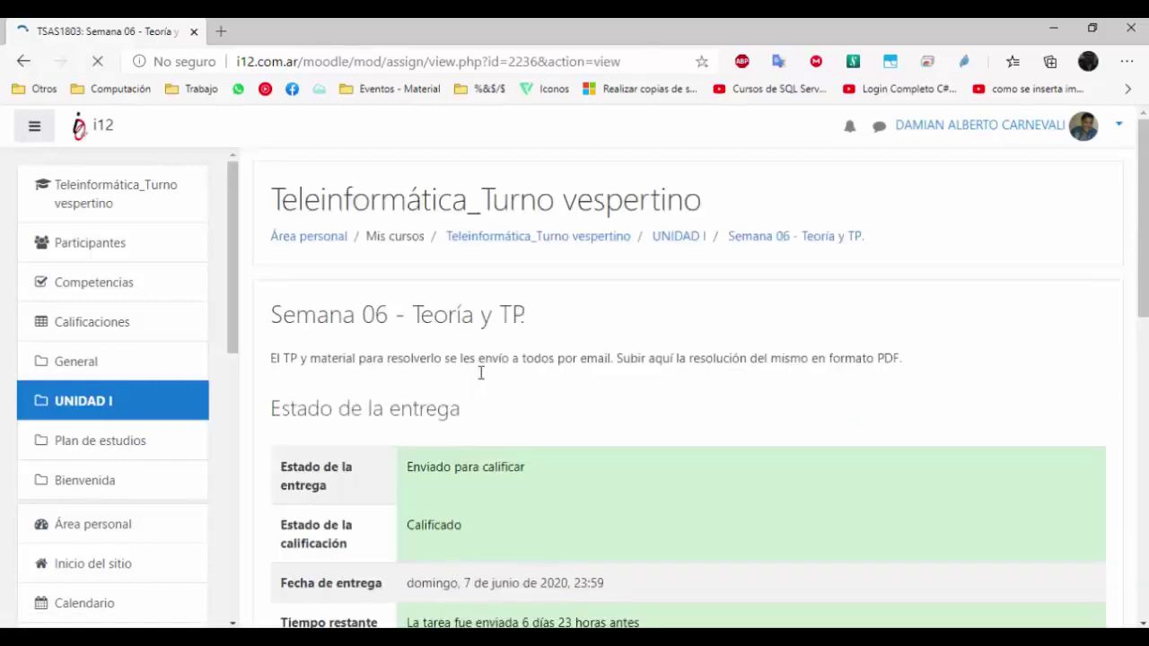
Start editing the Semana 06 submission and open the file picker to add a file
{"action": "scroll", "coordinate": [489, 375], "scroll_direction": "down", "scroll_amount": 5}
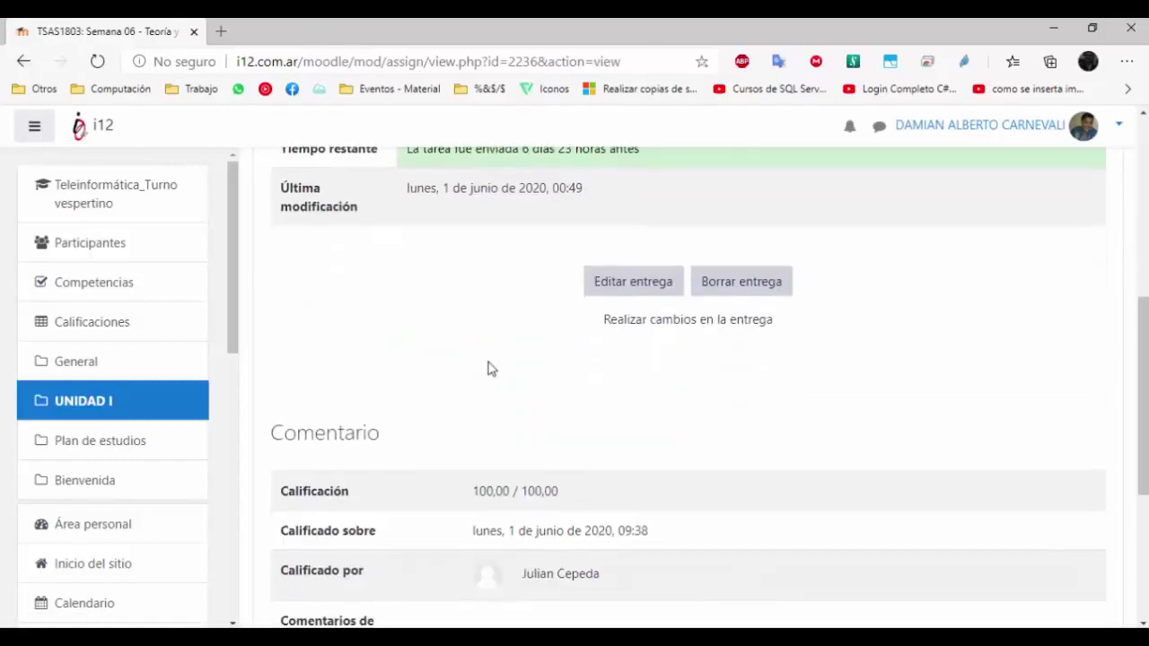
{"action": "scroll", "coordinate": [482, 350], "scroll_direction": "up", "scroll_amount": 2}
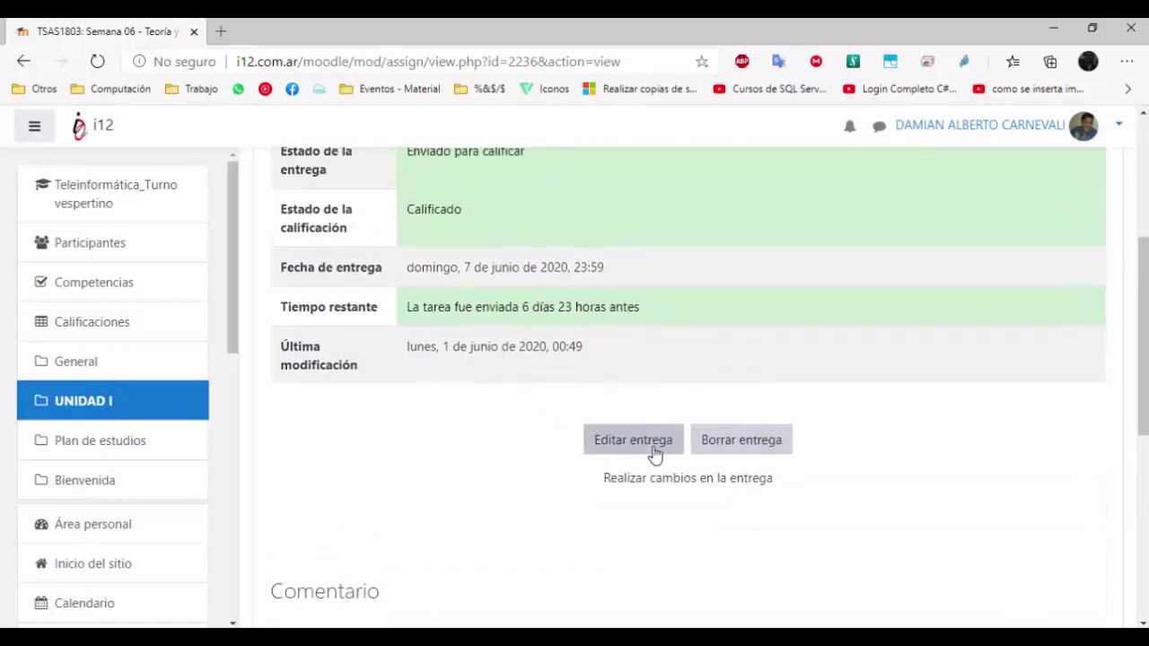
{"action": "left_click", "coordinate": [622, 444]}
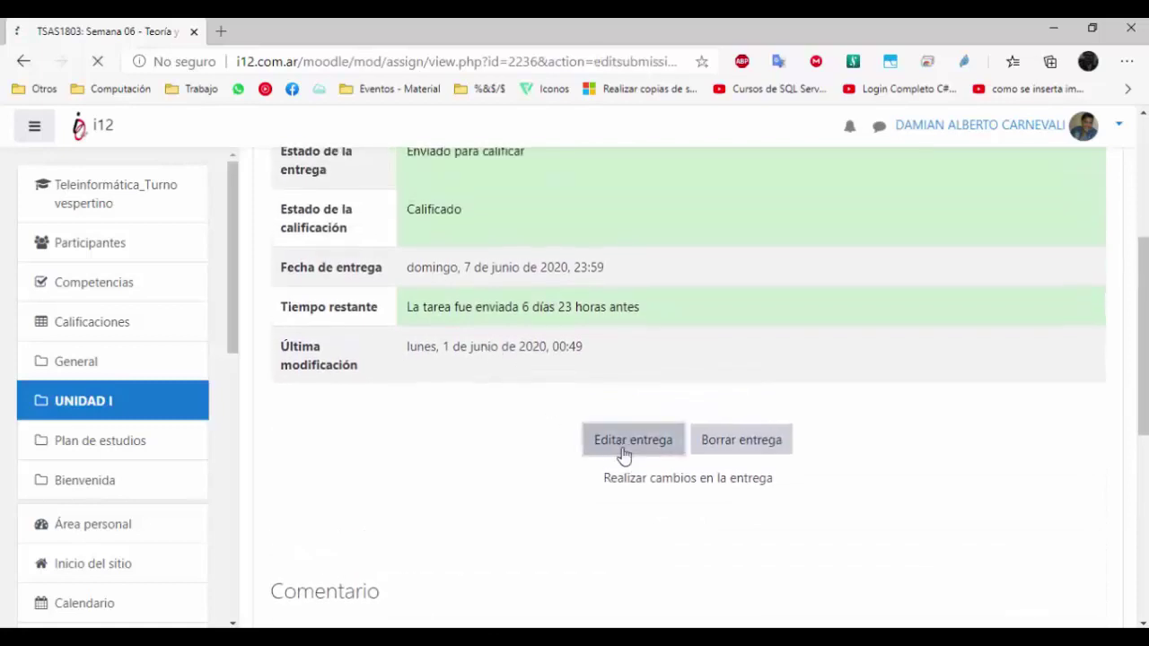
{"action": "scroll", "coordinate": [558, 415], "scroll_direction": "down", "scroll_amount": 2}
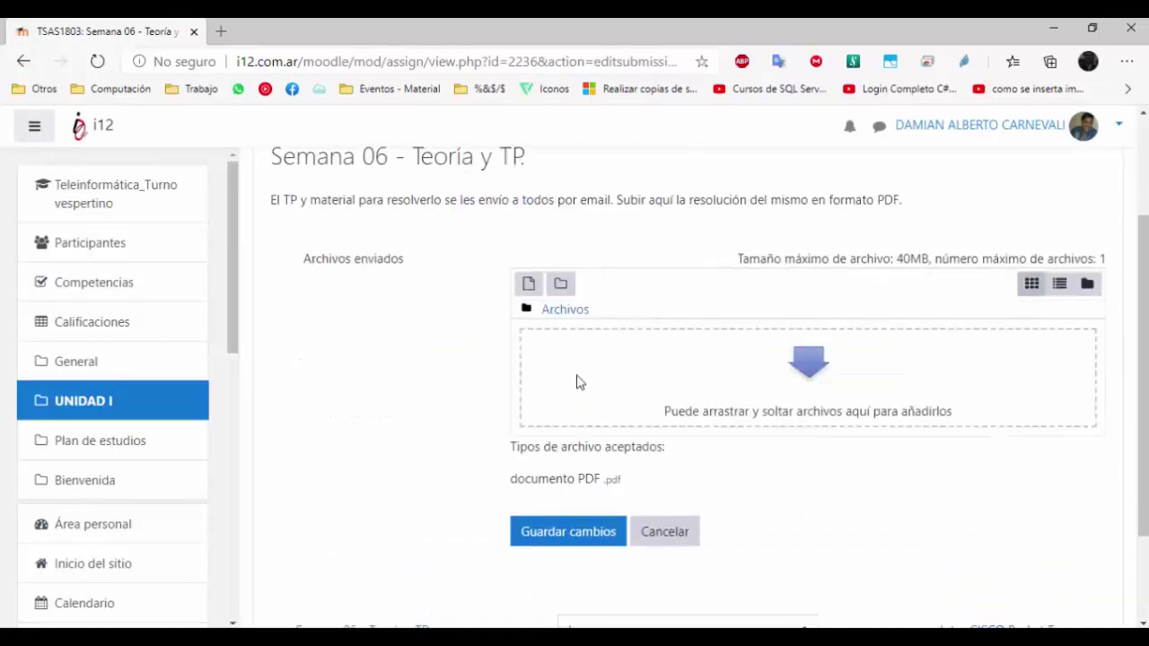
{"action": "left_click", "coordinate": [585, 382]}
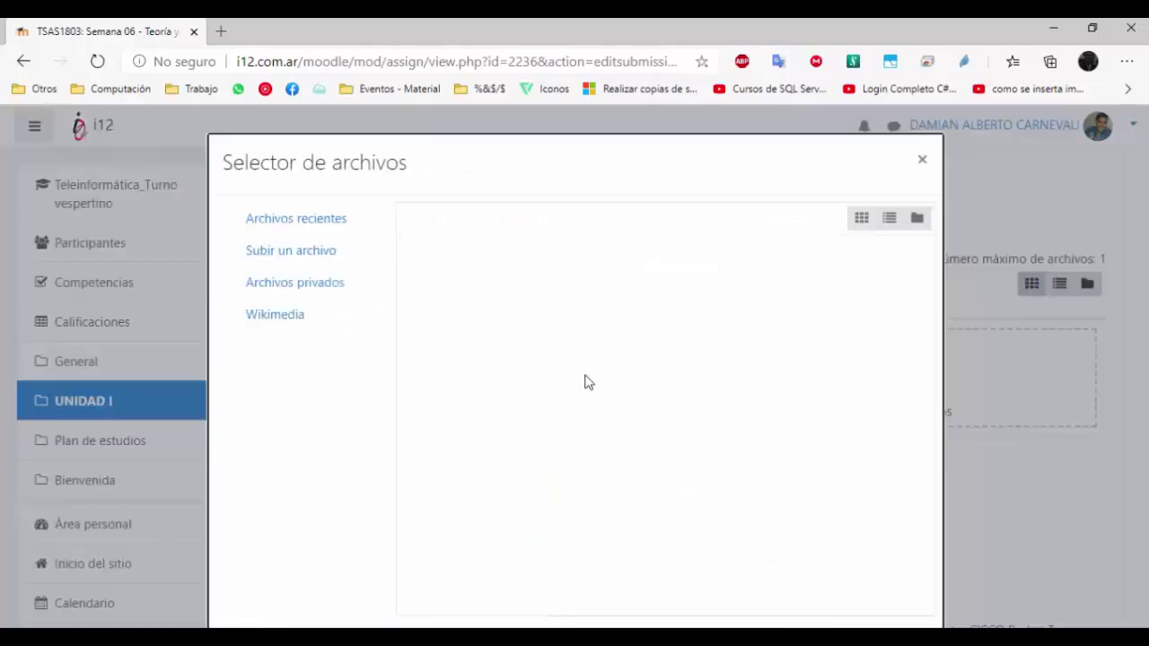
{"action": "left_click", "coordinate": [922, 158]}
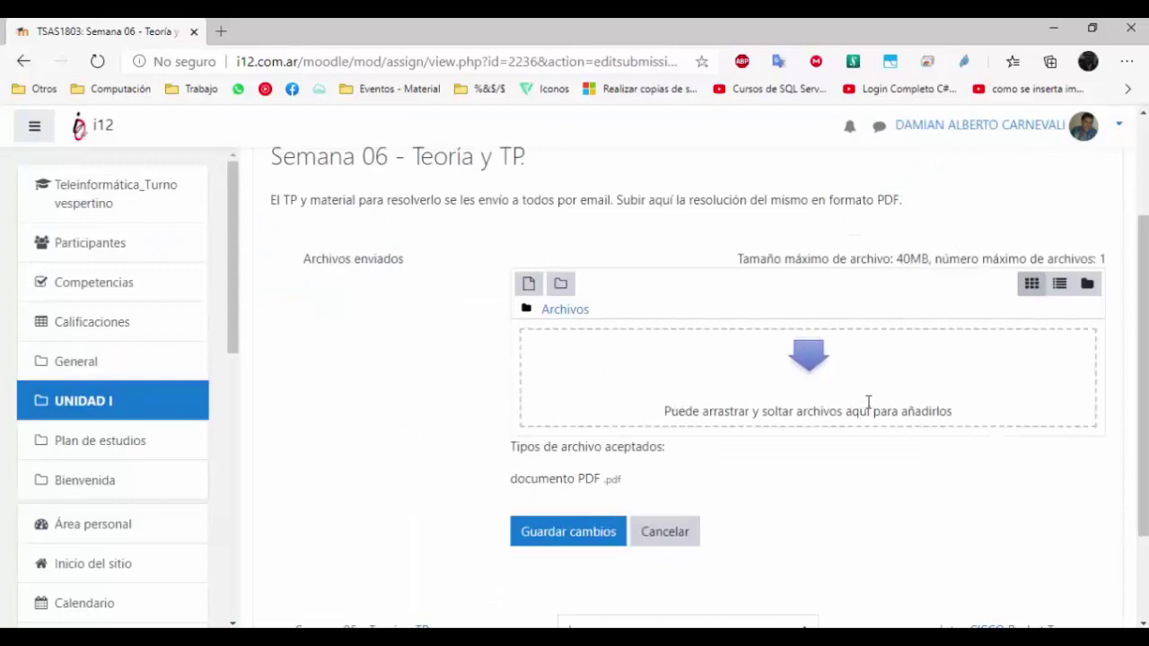
{"action": "left_click", "coordinate": [613, 387]}
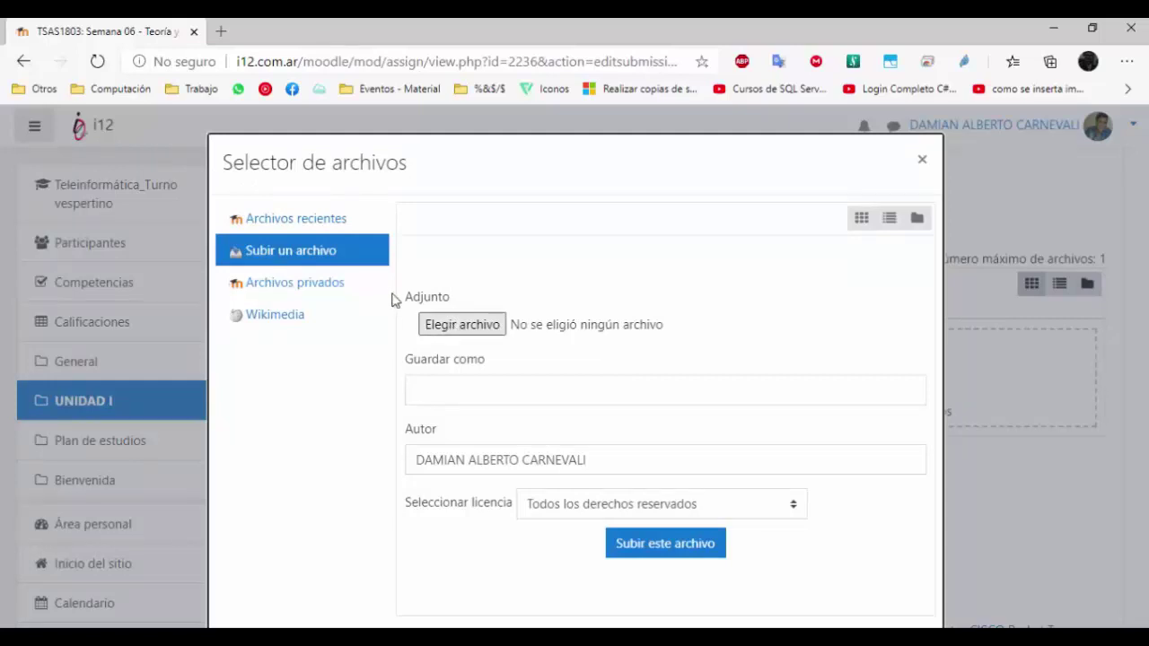
{"action": "left_click", "coordinate": [265, 286]}
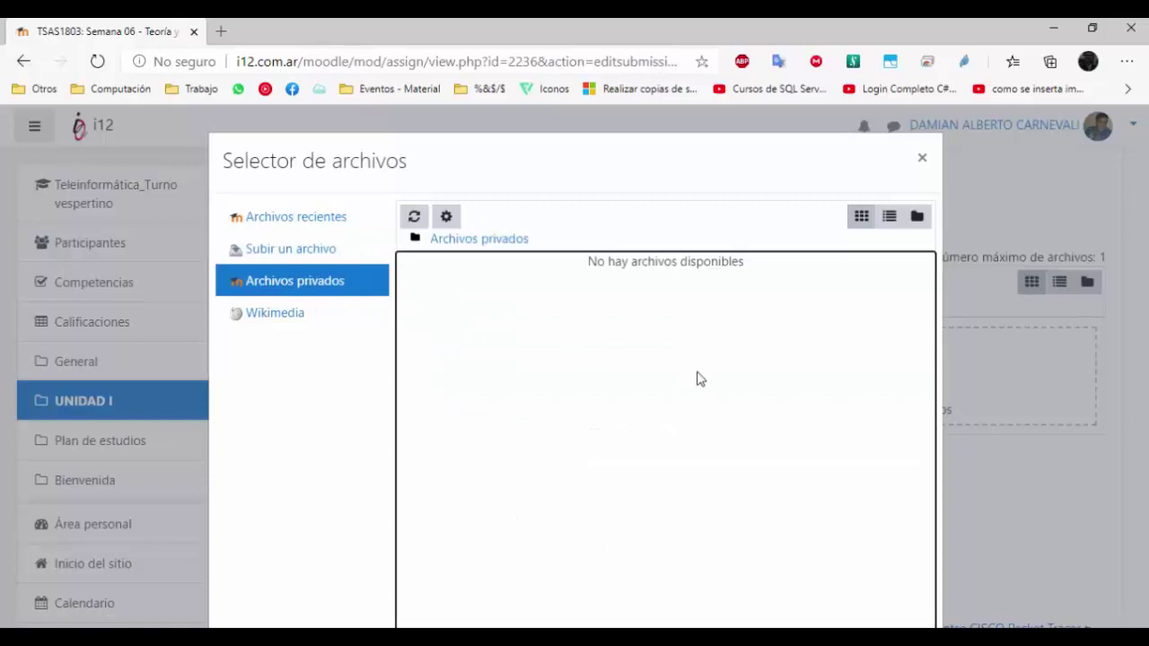
{"action": "left_click", "coordinate": [324, 249]}
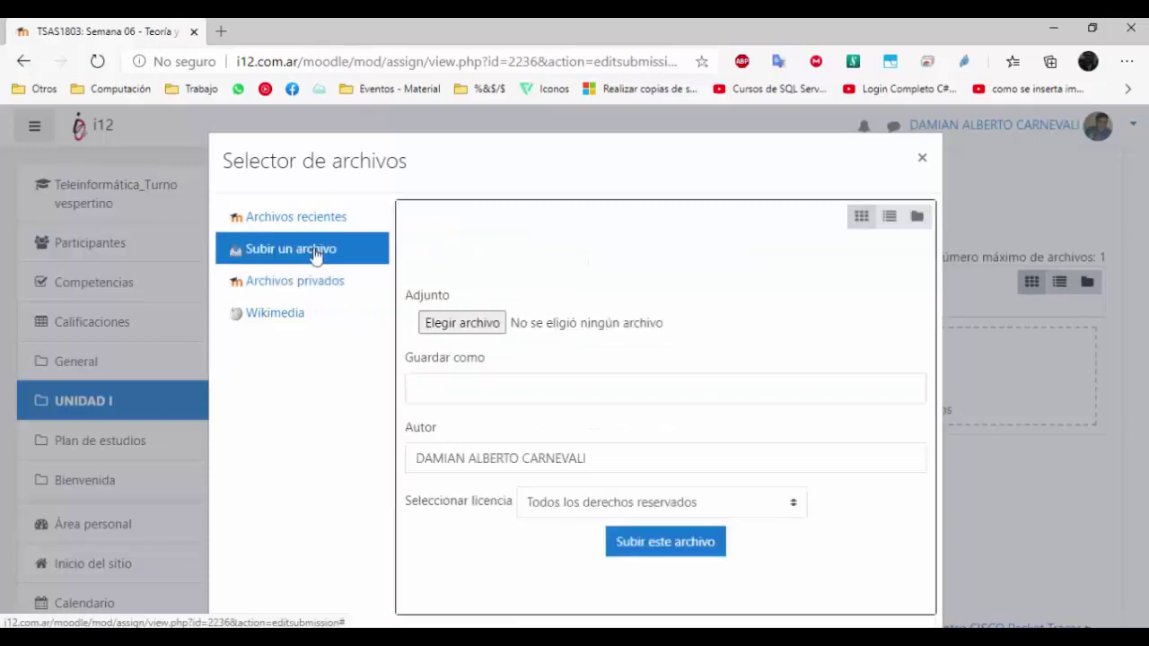
{"action": "left_click", "coordinate": [481, 325]}
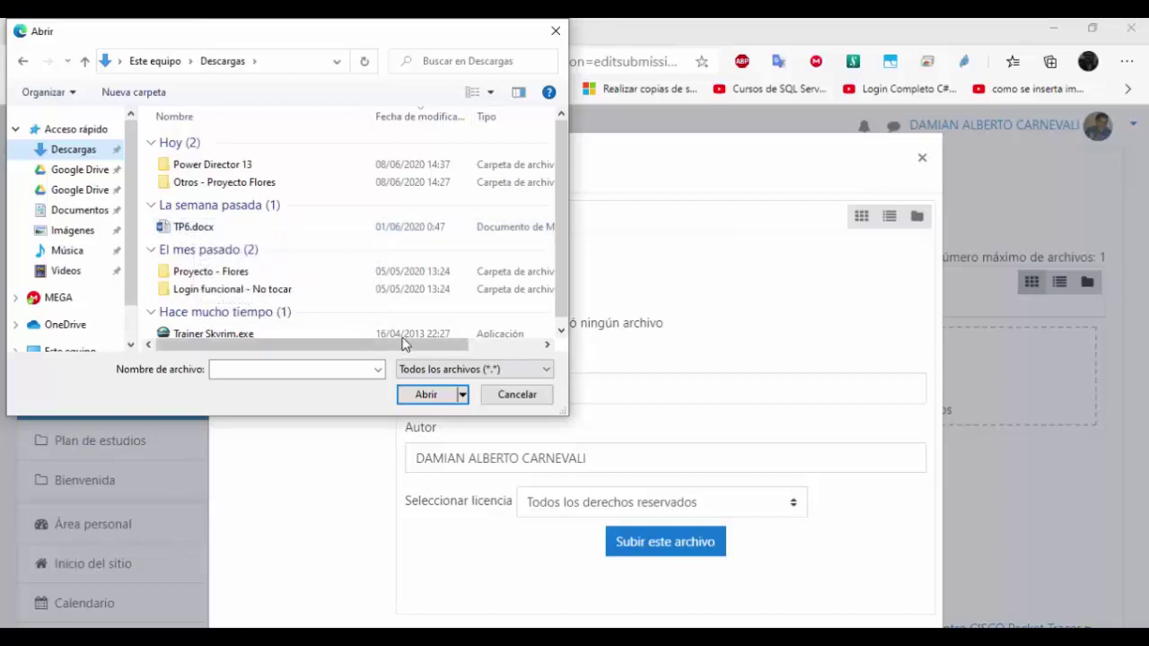
{"action": "left_click", "coordinate": [517, 394]}
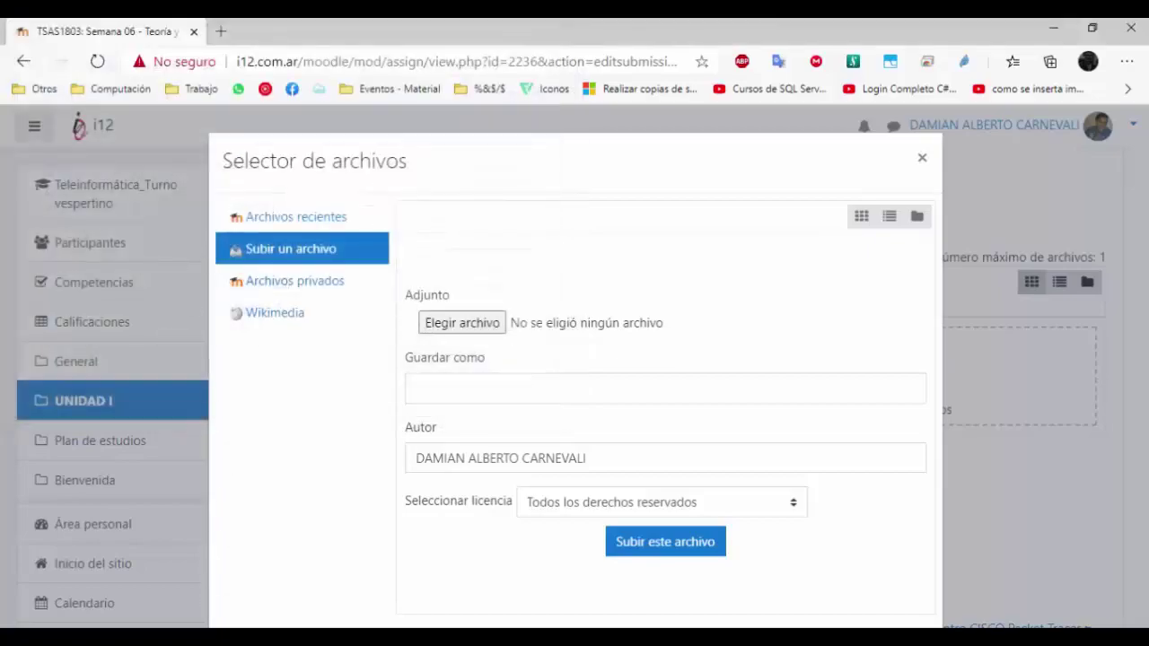
Switch to the TP6.docx document in Word and save it as TP6.pdf in the Descargas folder
{"action": "key", "text": "alt+Tab"}
{"action": "left_click", "coordinate": [225, 295]}
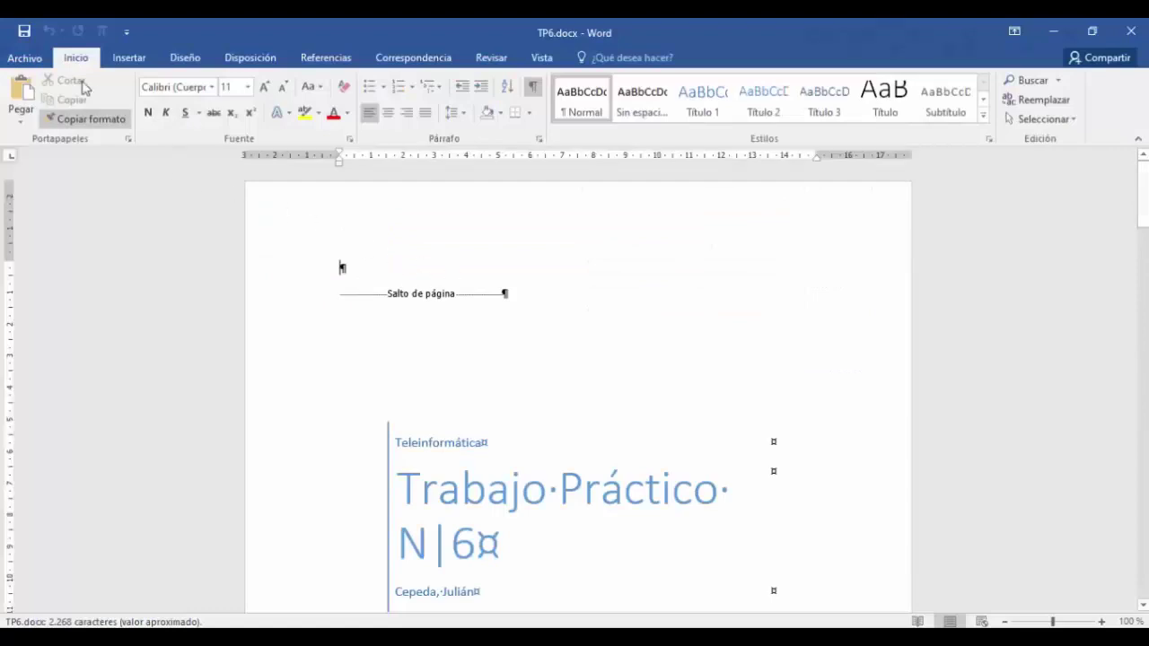
{"action": "left_click", "coordinate": [27, 59]}
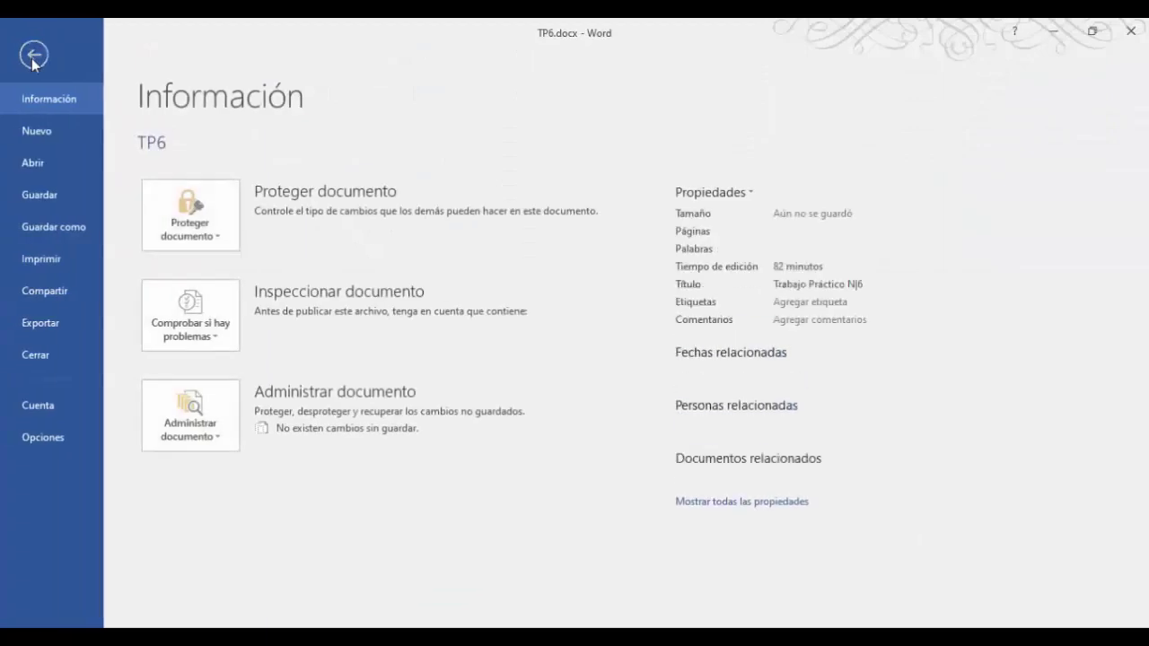
{"action": "left_click", "coordinate": [53, 227]}
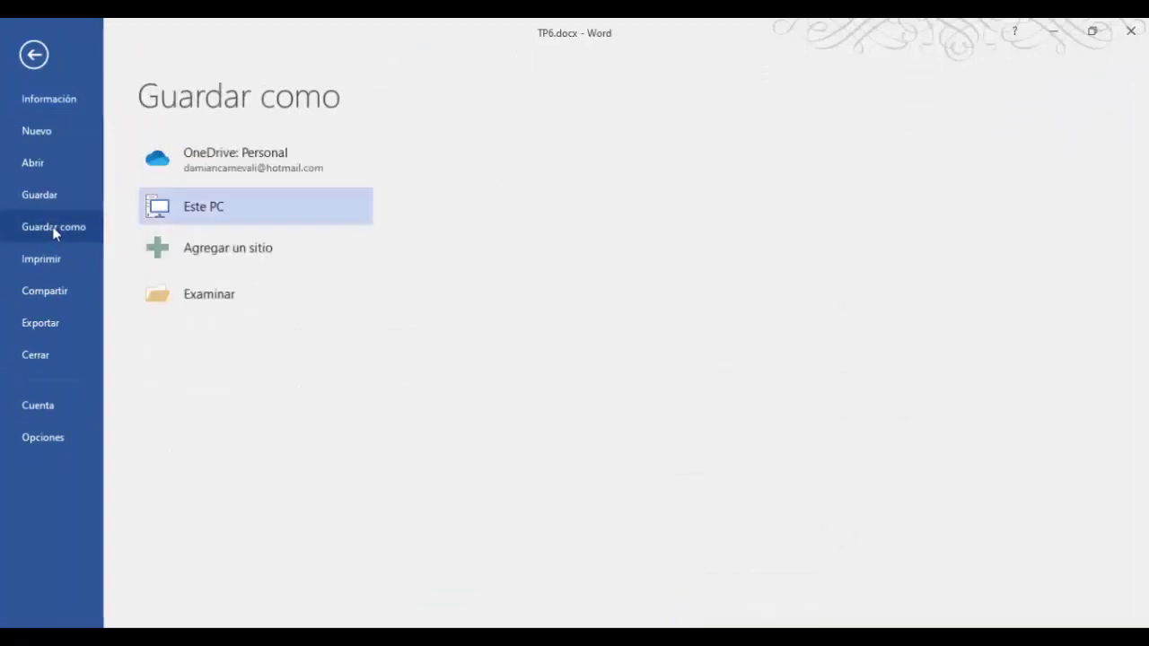
{"action": "left_click", "coordinate": [226, 296]}
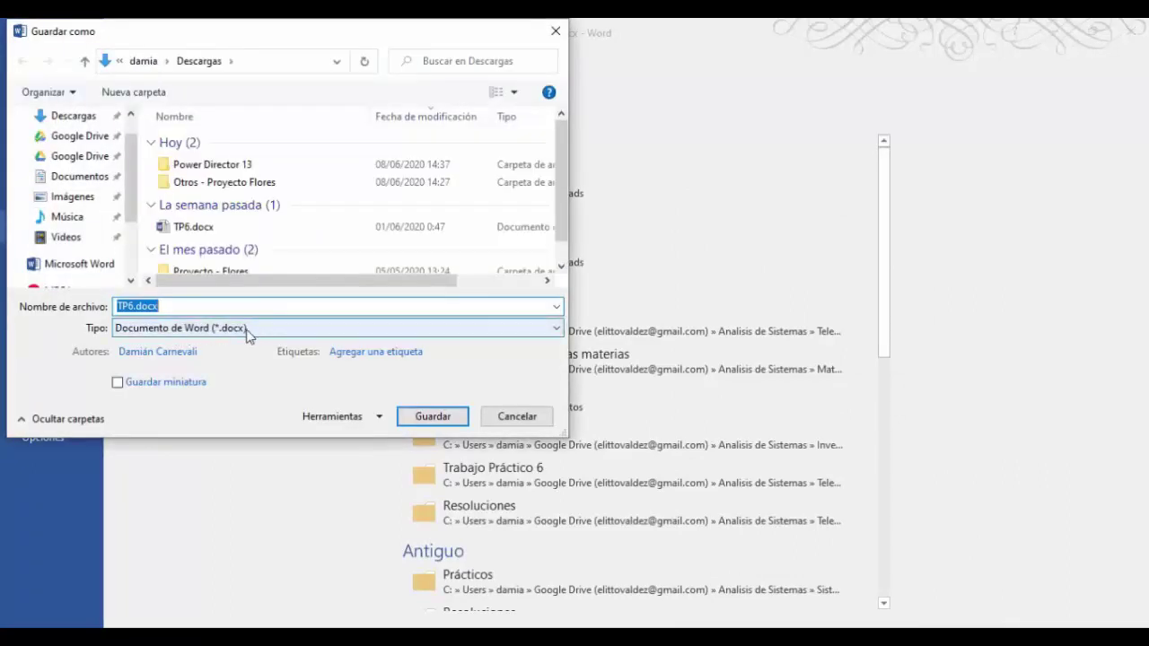
{"action": "left_click", "coordinate": [246, 330]}
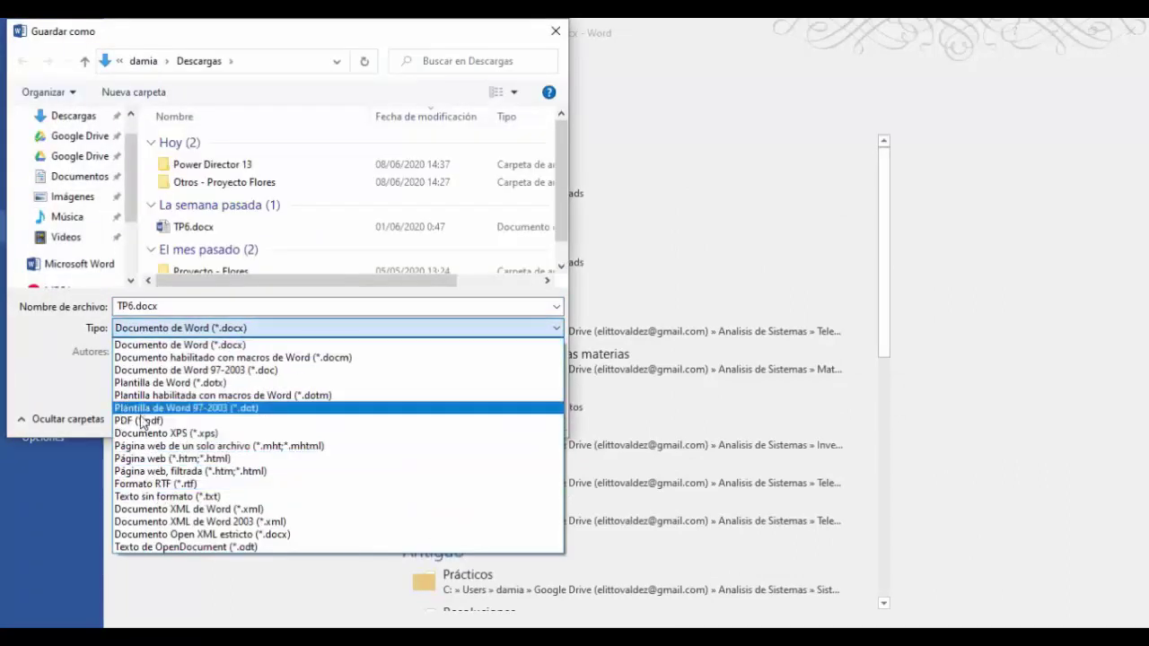
{"action": "left_click", "coordinate": [139, 422]}
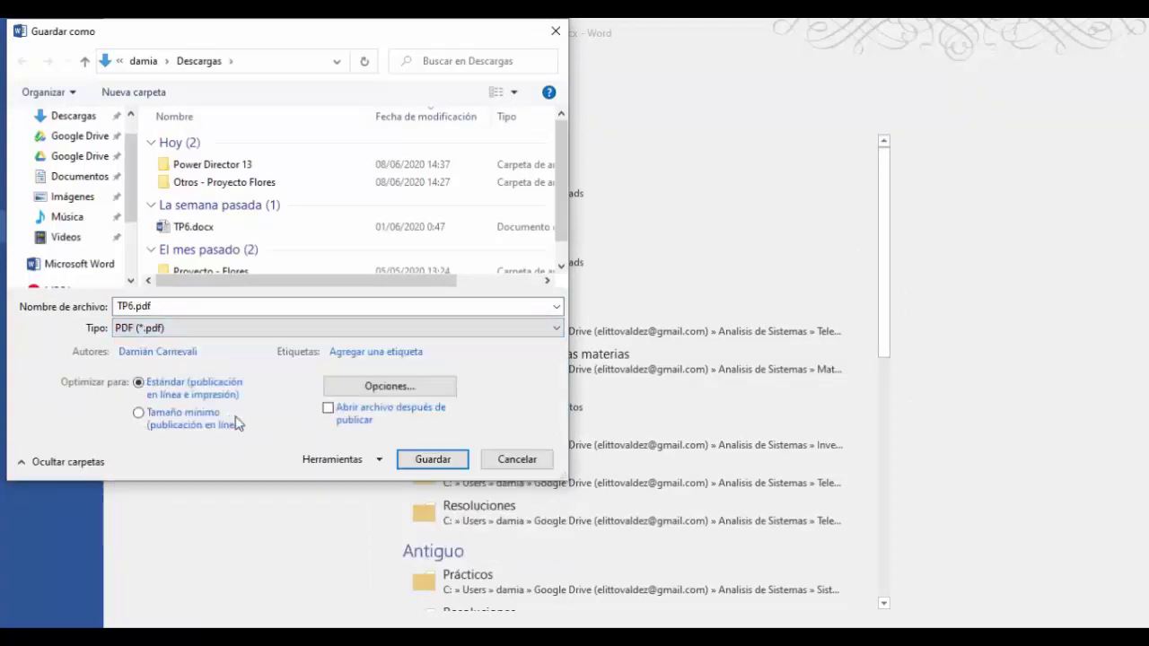
{"action": "left_click", "coordinate": [433, 460]}
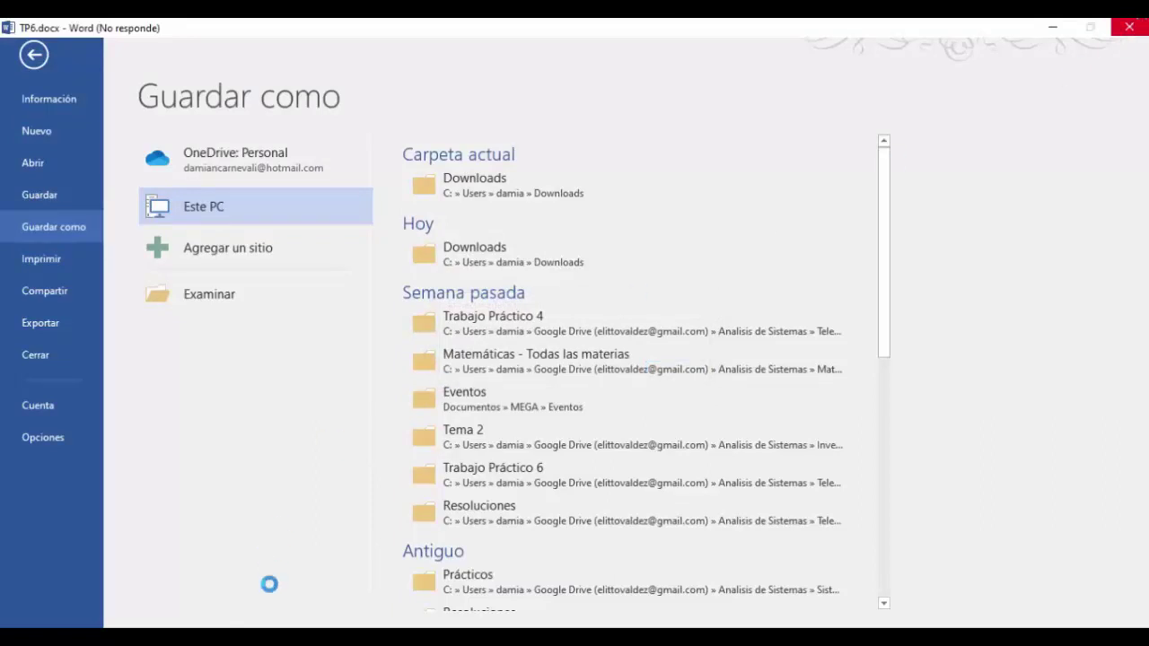
Return to the Semana 06 submission in the browser and choose TP6.pdf from Descargas as the attachment
{"action": "mouse_move", "coordinate": [225, 638]}
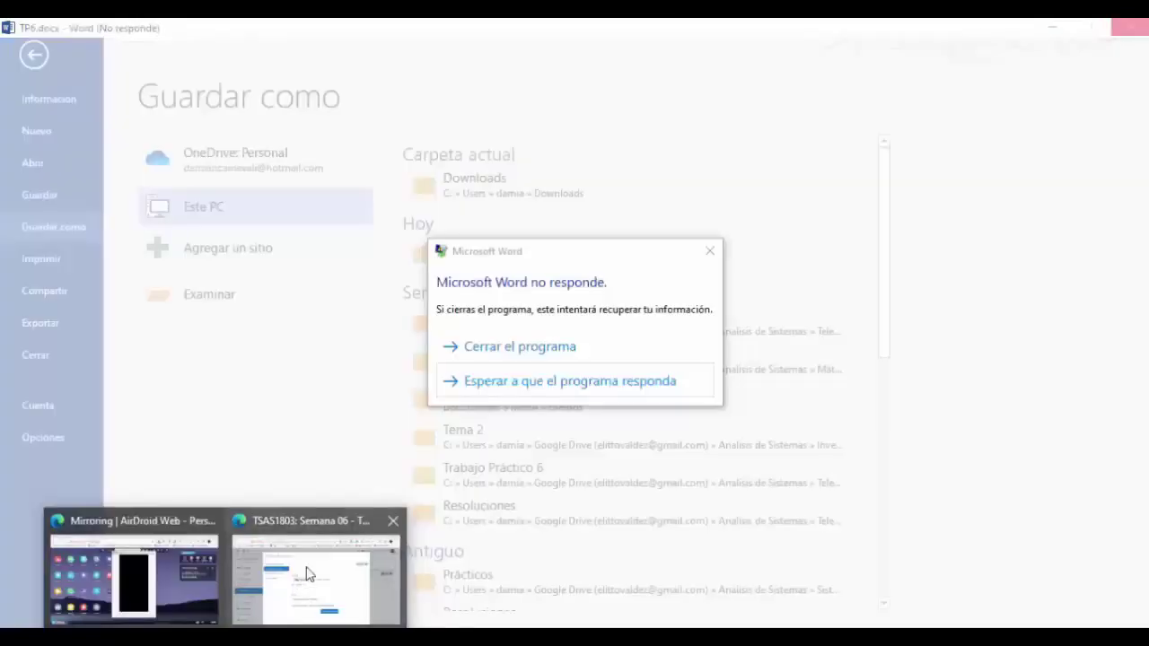
{"action": "left_click", "coordinate": [316, 575]}
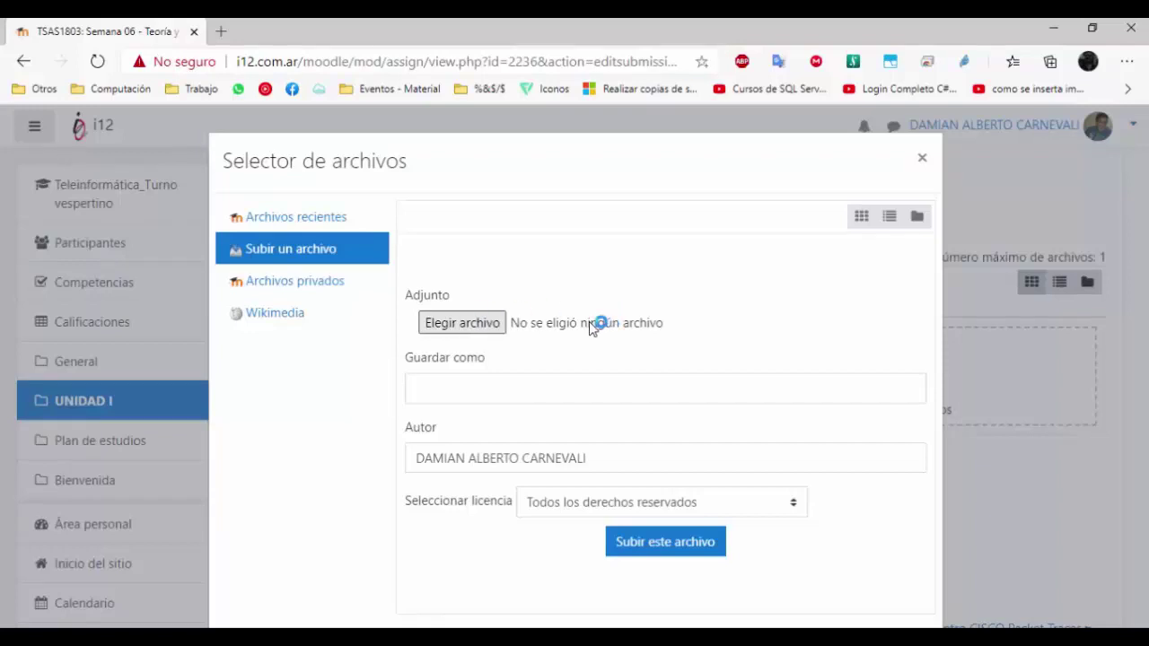
{"action": "left_click", "coordinate": [460, 323]}
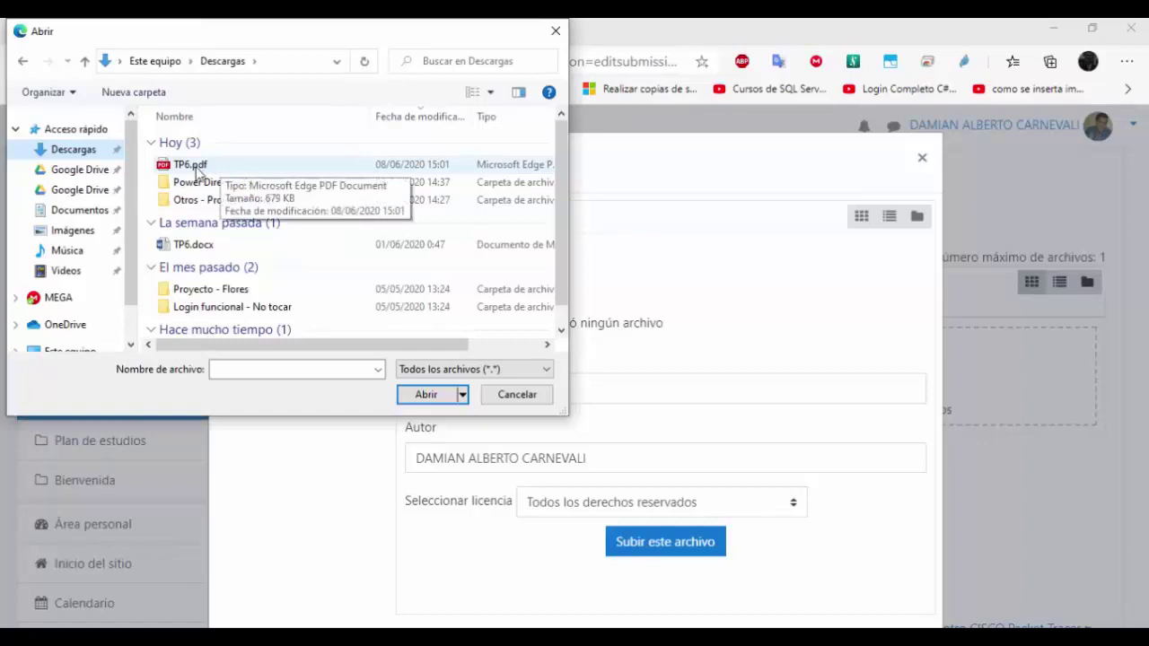
{"action": "double_click", "coordinate": [189, 166]}
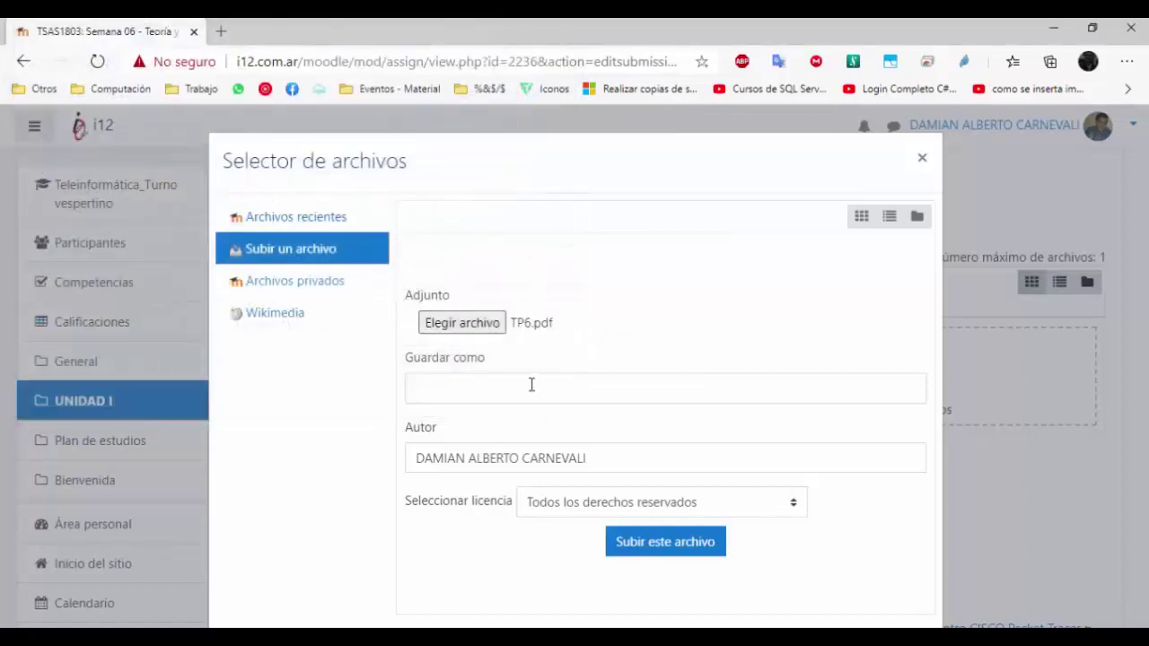
Set the save-as name to TP6, an underscore and the student's surname, and upload the file
{"action": "left_click", "coordinate": [532, 384]}
{"action": "type", "text": "TP"}
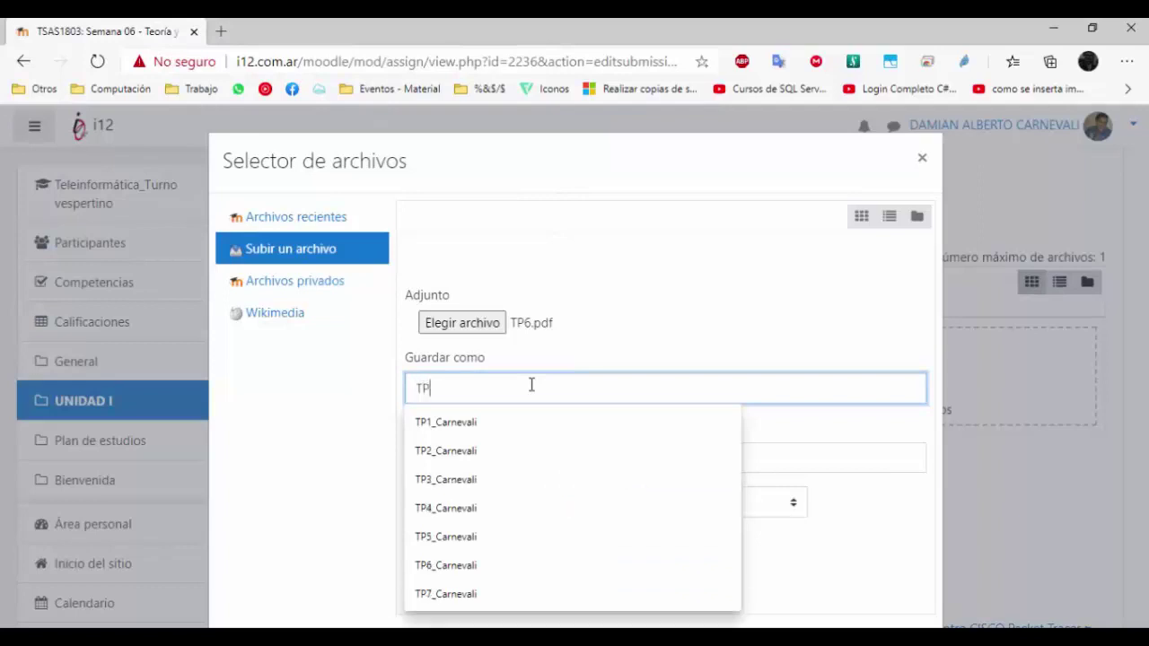
{"action": "type", "text": "&6_Car"}
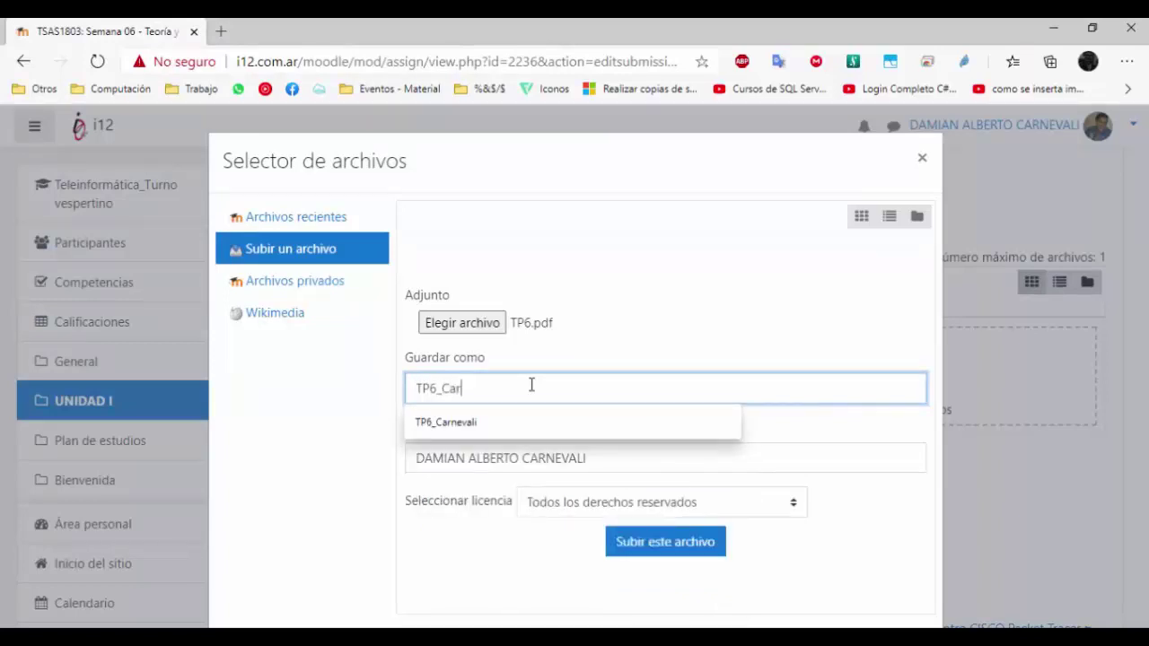
{"action": "left_click_drag", "start_coordinate": [438, 388], "coordinate": [406, 390]}
{"action": "left_click", "coordinate": [493, 386]}
{"action": "key", "text": "Escape"}
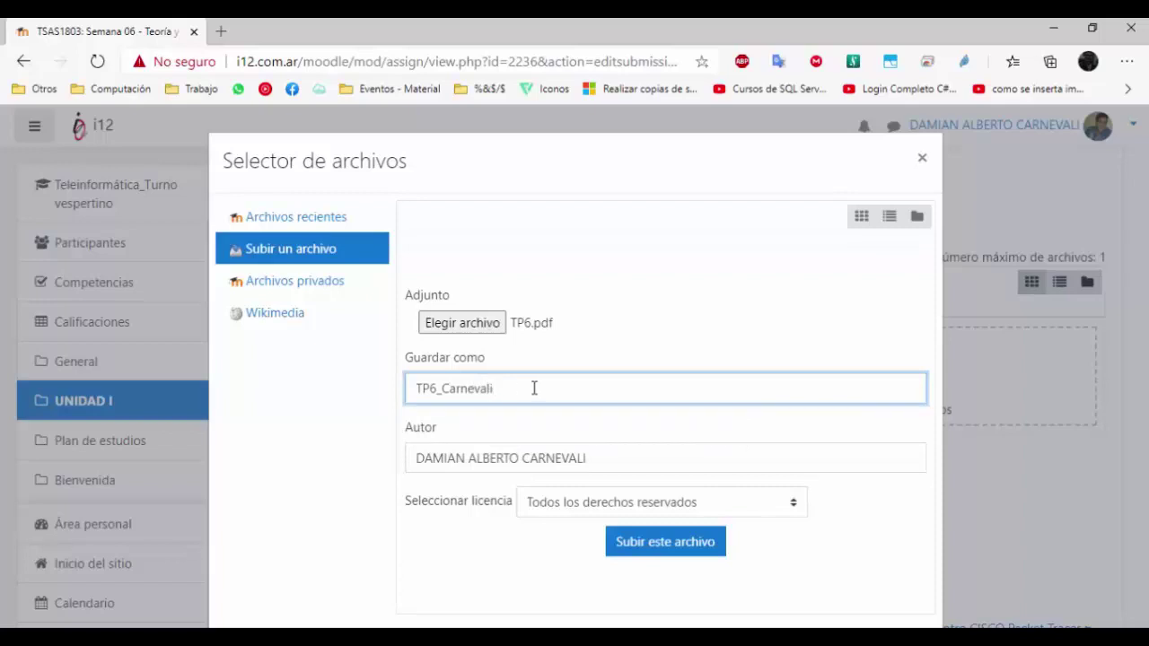
{"action": "left_click", "coordinate": [673, 557]}
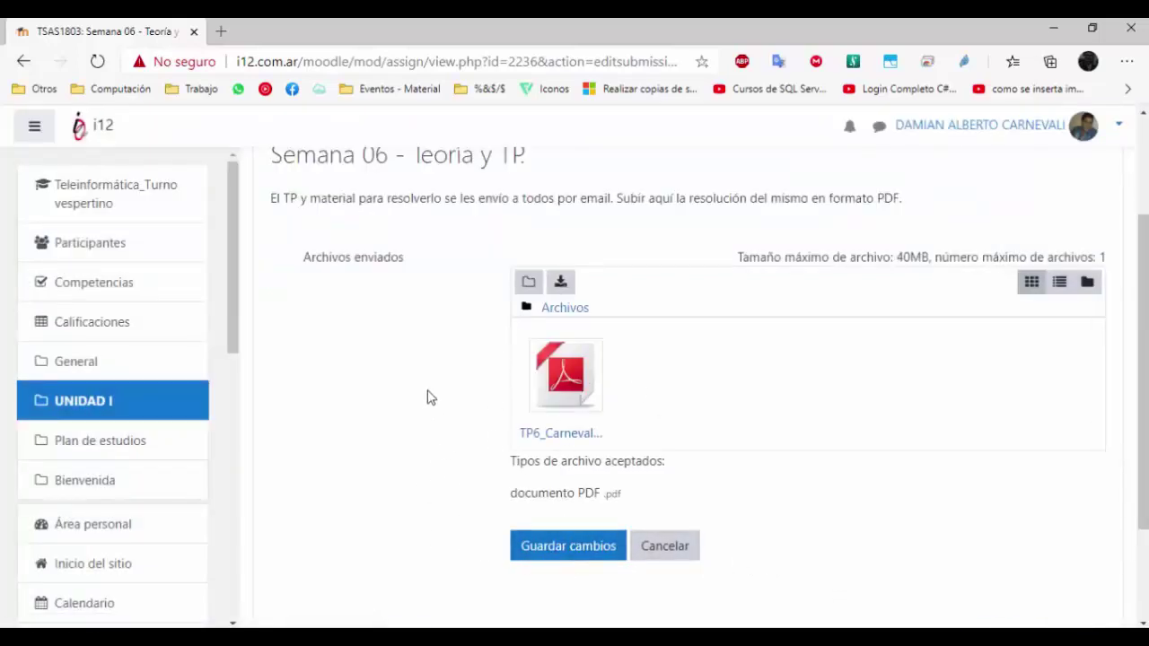
Save the Semana 06 submission changes and review its submission status, remaining time, grade and feedback
{"action": "scroll", "coordinate": [427, 398], "scroll_direction": "down", "scroll_amount": 2}
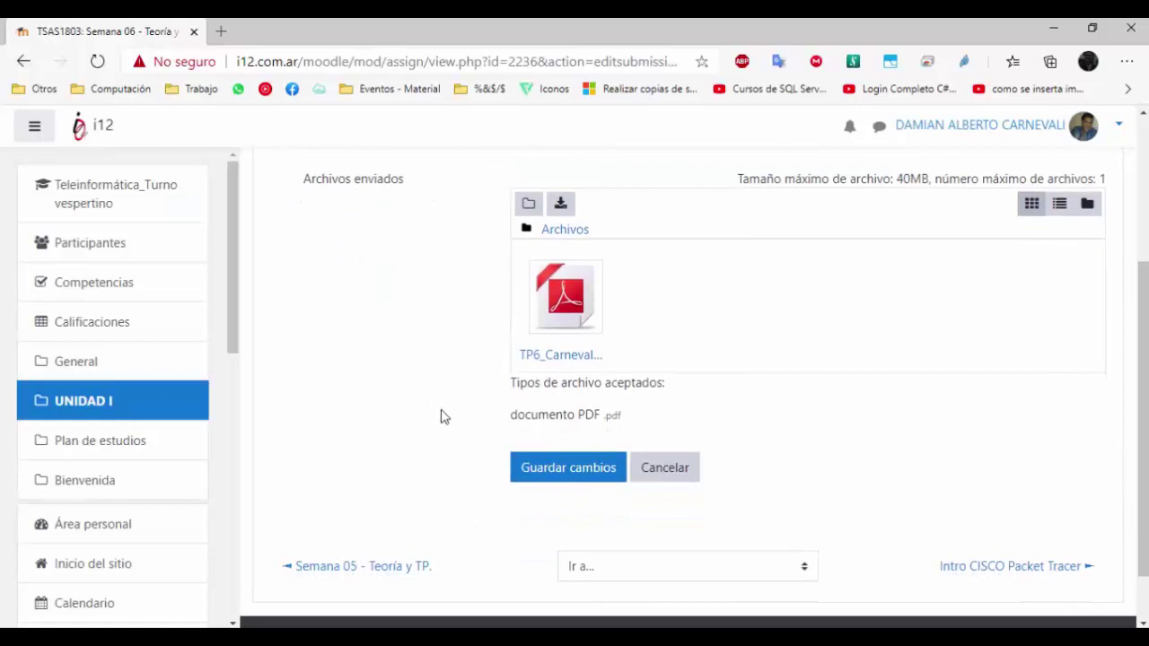
{"action": "left_click", "coordinate": [543, 471]}
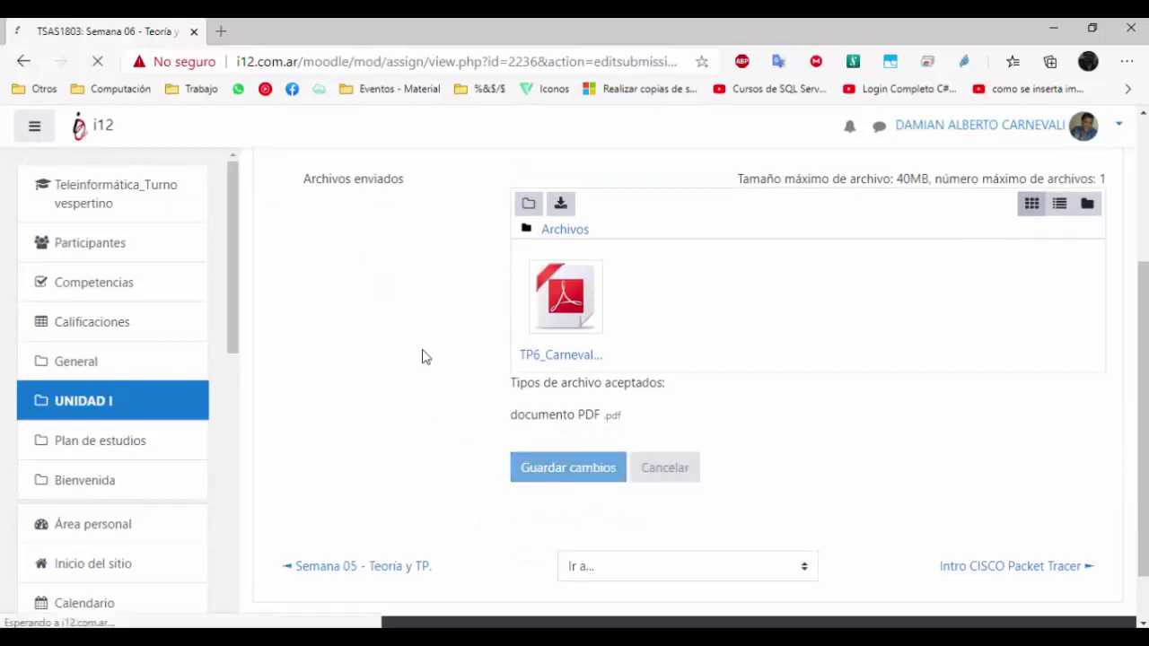
{"action": "scroll", "coordinate": [431, 361], "scroll_direction": "down", "scroll_amount": 3}
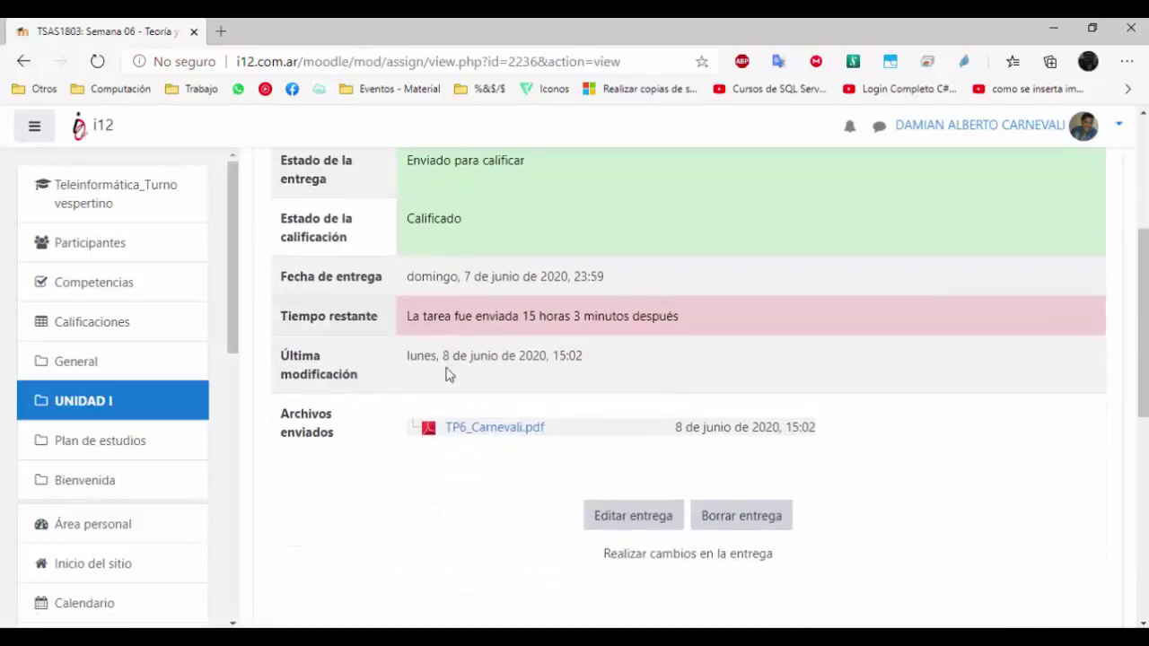
{"action": "scroll", "coordinate": [384, 336], "scroll_direction": "down", "scroll_amount": 2}
{"action": "scroll", "coordinate": [384, 336], "scroll_direction": "up", "scroll_amount": 2}
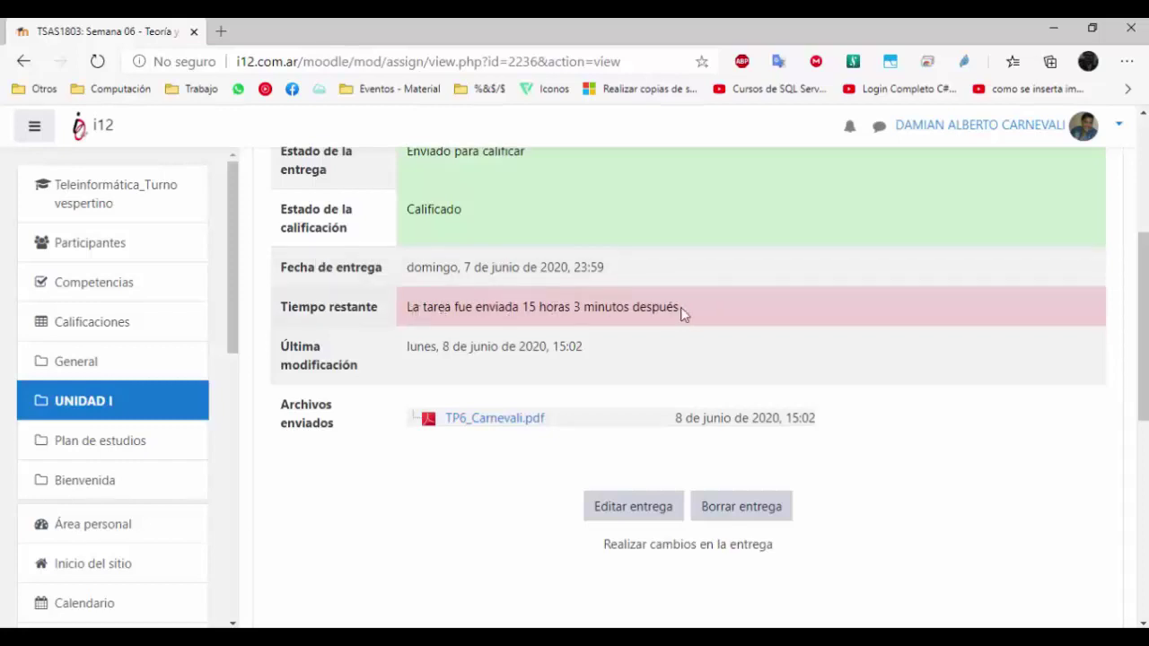
{"action": "scroll", "coordinate": [505, 385], "scroll_direction": "down", "scroll_amount": 3}
{"action": "scroll", "coordinate": [482, 347], "scroll_direction": "down", "scroll_amount": 3}
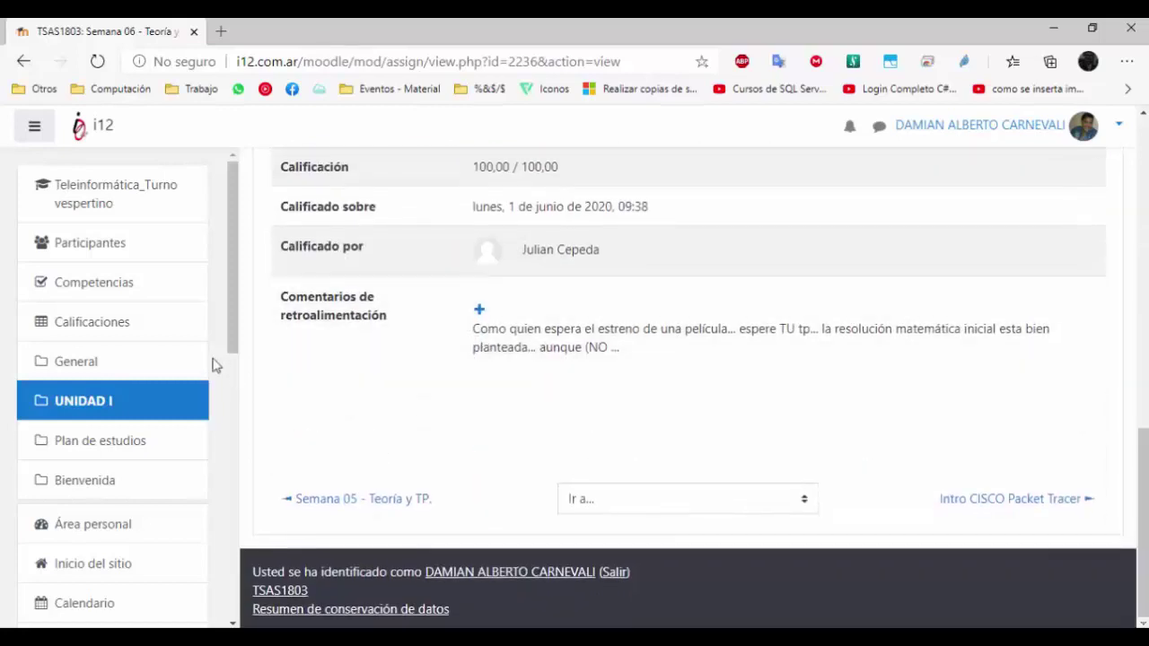
Open the Investigación Operativa_Turno vespertino course from the list of enrolled courses
{"action": "left_click_drag", "start_coordinate": [231, 281], "coordinate": [241, 527]}
{"action": "scroll", "coordinate": [236, 444], "scroll_direction": "down", "scroll_amount": 1}
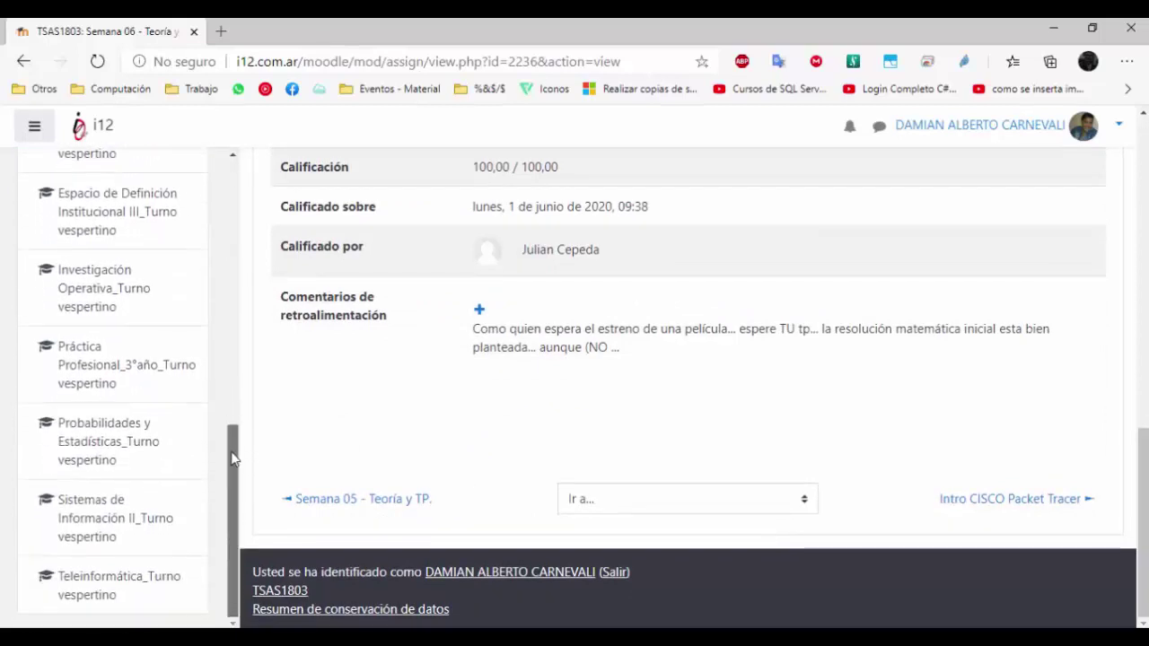
{"action": "left_click", "coordinate": [109, 279]}
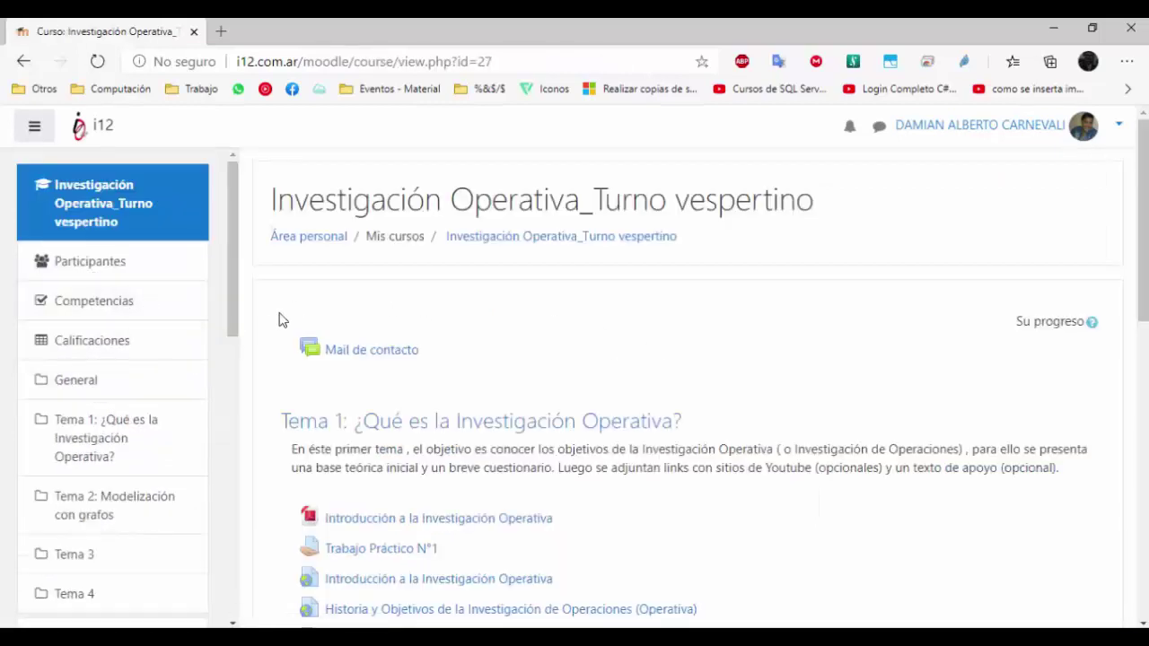
Examine the course topics, including the resources and assignments in Tema 1 and Tema 2: Modelización con grafos
{"action": "scroll", "coordinate": [273, 325], "scroll_direction": "down", "scroll_amount": 2}
{"action": "scroll", "coordinate": [277, 267], "scroll_direction": "down", "scroll_amount": 4}
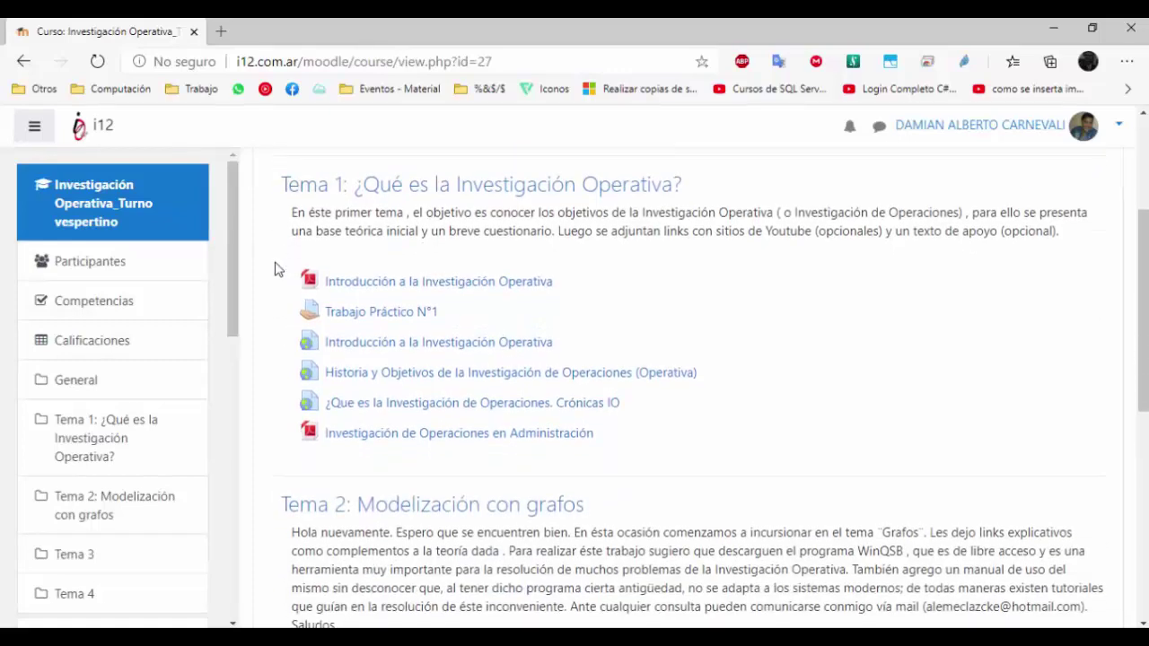
{"action": "scroll", "coordinate": [276, 274], "scroll_direction": "up", "scroll_amount": 4}
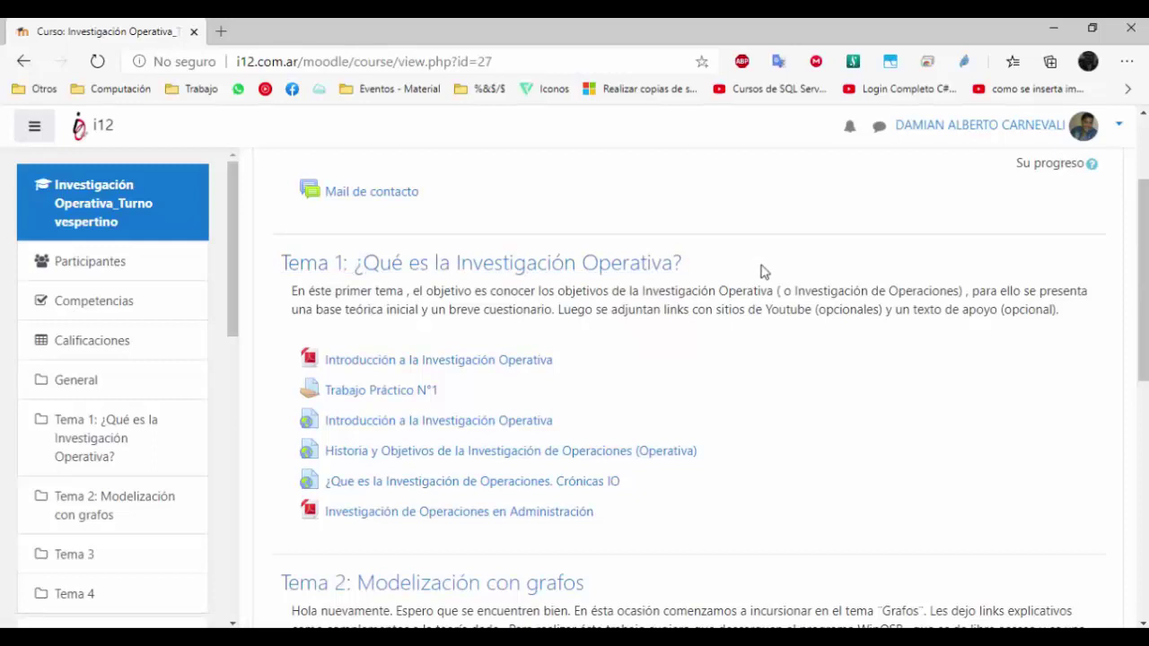
{"action": "scroll", "coordinate": [763, 269], "scroll_direction": "down", "scroll_amount": 2}
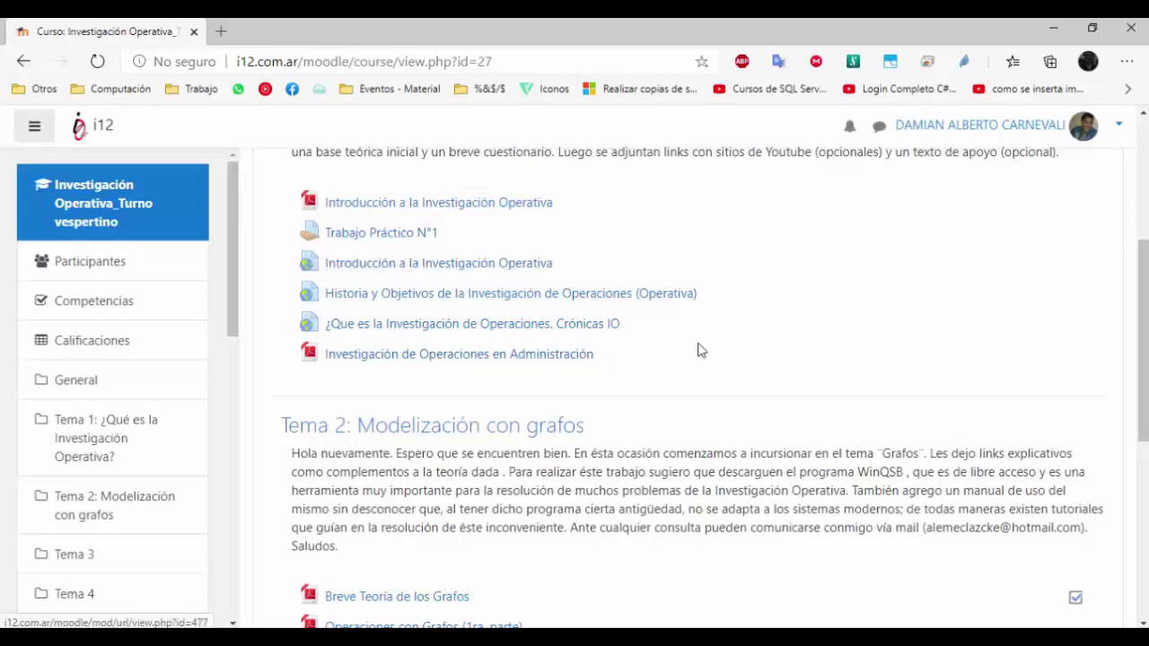
{"action": "scroll", "coordinate": [698, 350], "scroll_direction": "down", "scroll_amount": 2}
{"action": "scroll", "coordinate": [701, 349], "scroll_direction": "down", "scroll_amount": 1}
{"action": "scroll", "coordinate": [701, 349], "scroll_direction": "down", "scroll_amount": 1}
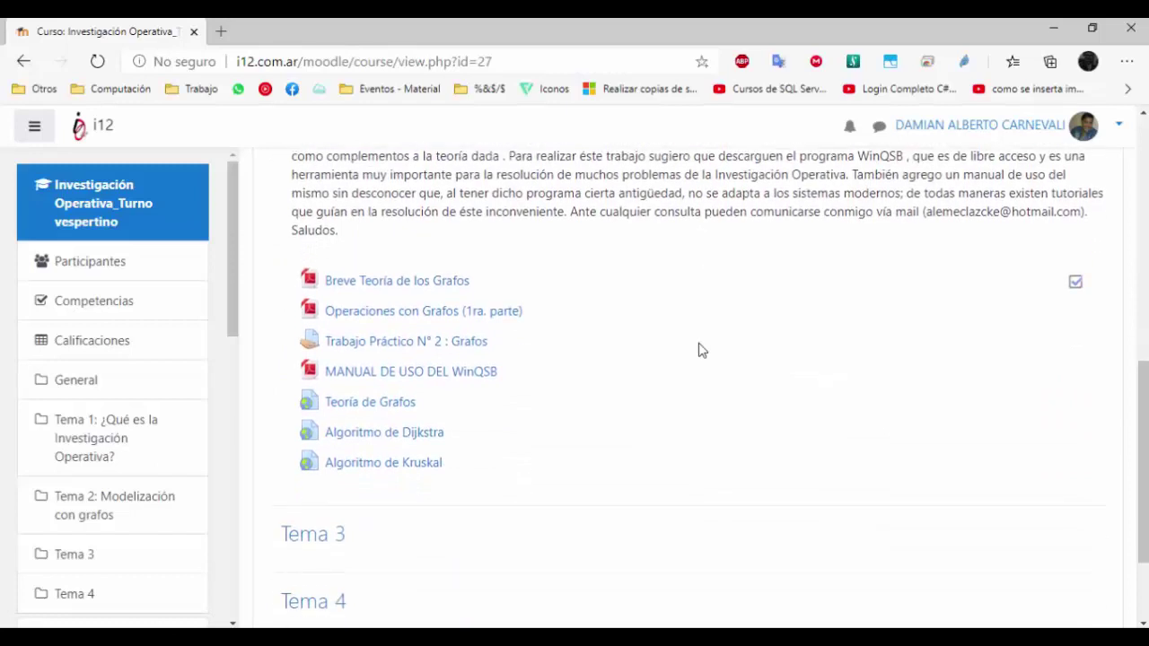
{"action": "scroll", "coordinate": [701, 350], "scroll_direction": "up", "scroll_amount": 1}
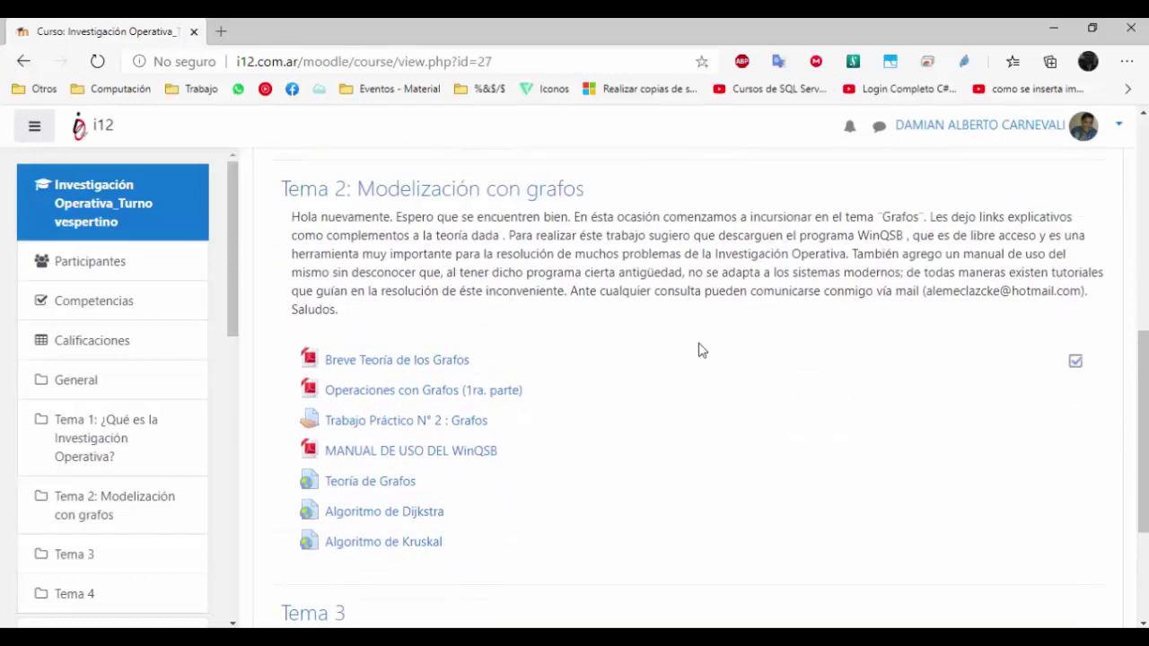
{"action": "scroll", "coordinate": [701, 351], "scroll_direction": "down", "scroll_amount": 1}
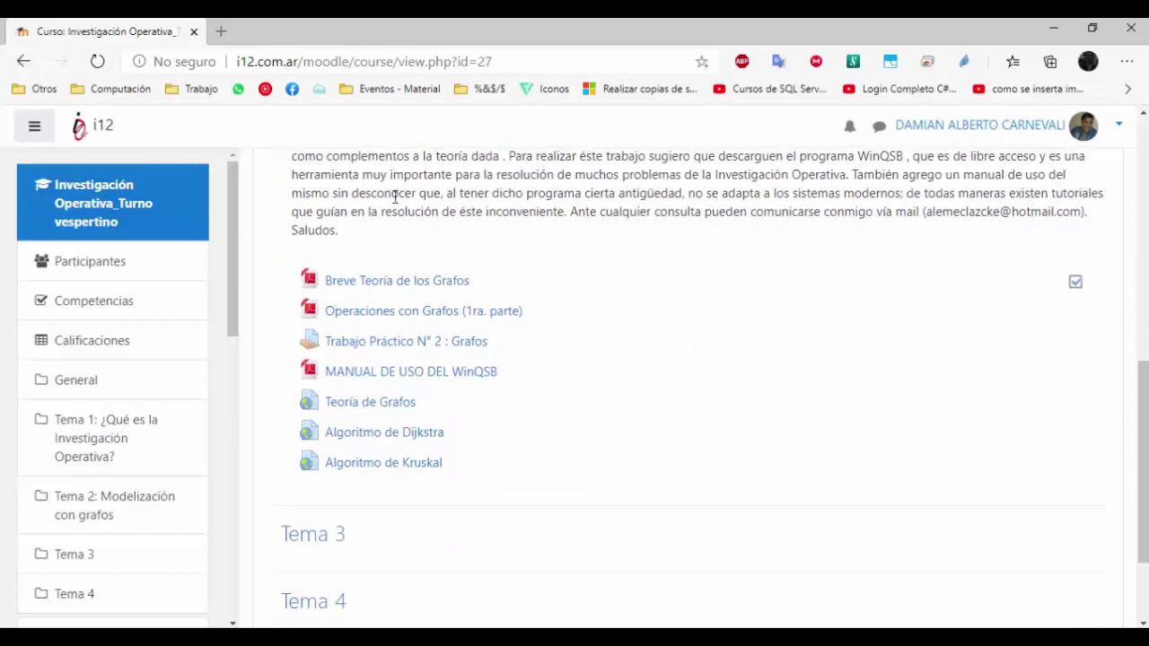
{"action": "scroll", "coordinate": [388, 182], "scroll_direction": "up", "scroll_amount": 1}
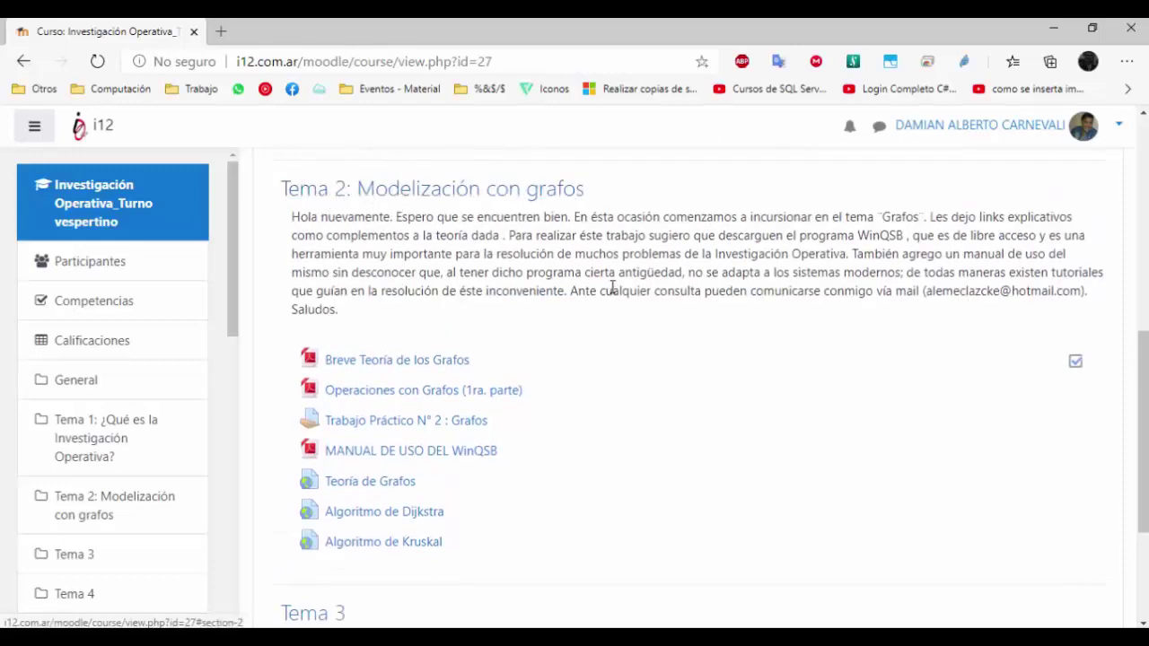
{"action": "scroll", "coordinate": [612, 285], "scroll_direction": "down", "scroll_amount": 1}
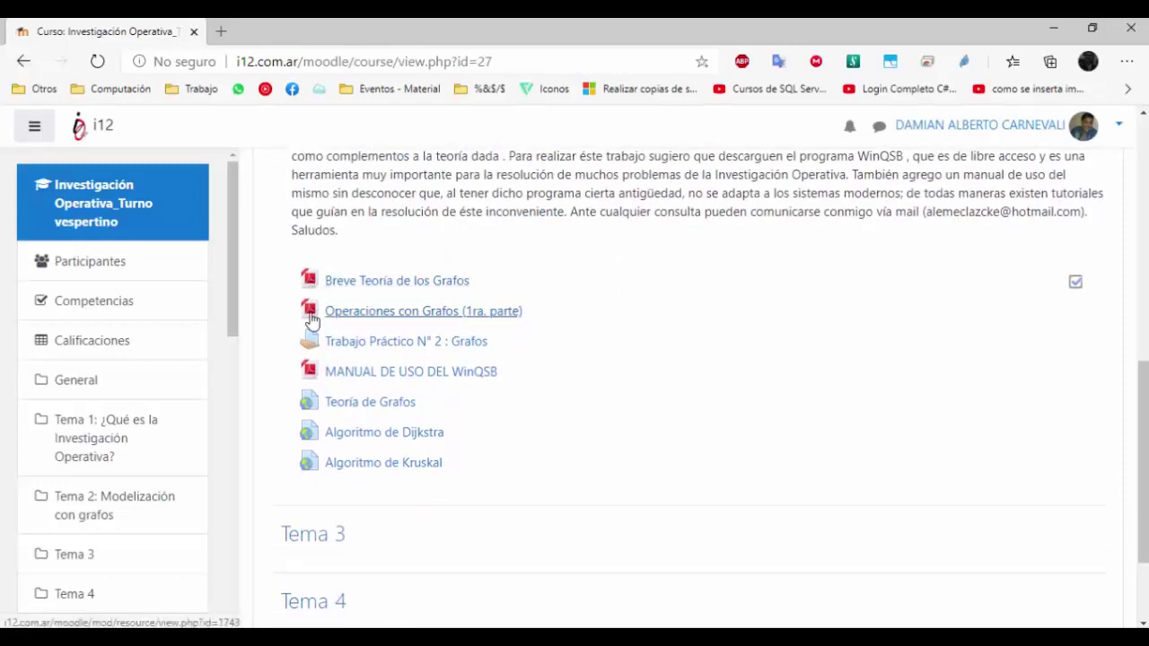
{"action": "scroll", "coordinate": [632, 392], "scroll_direction": "down", "scroll_amount": 2}
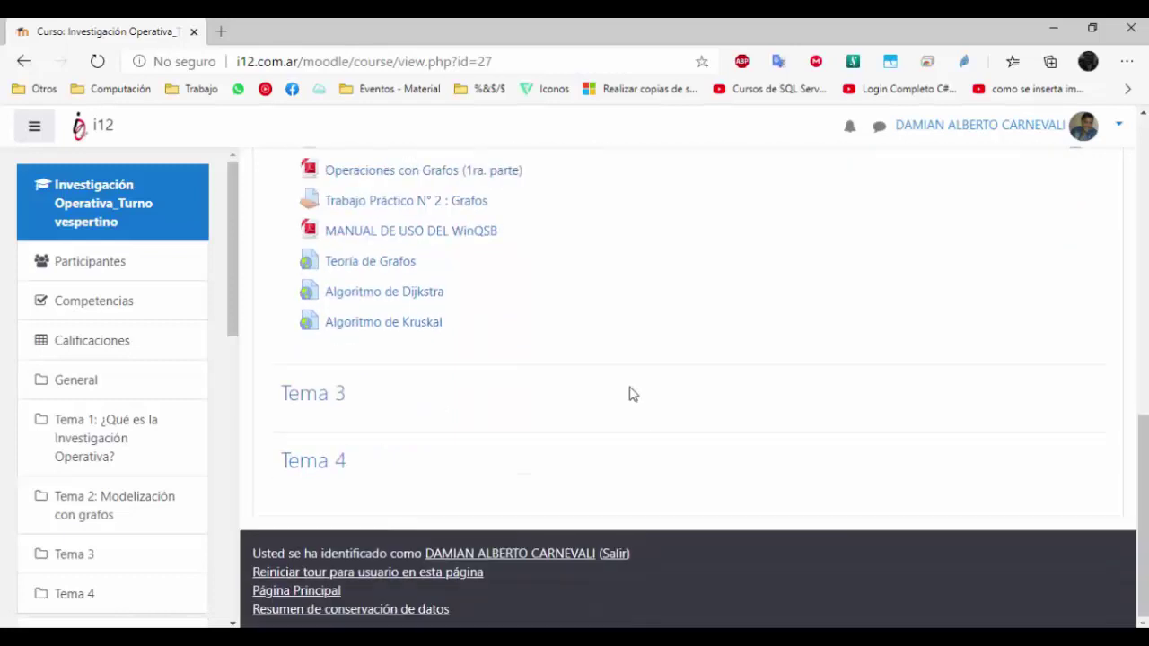
Open the Algoritmo de Dijkstra video linked in Tema 2 and return to the course page
{"action": "scroll", "coordinate": [597, 366], "scroll_direction": "up", "scroll_amount": 3}
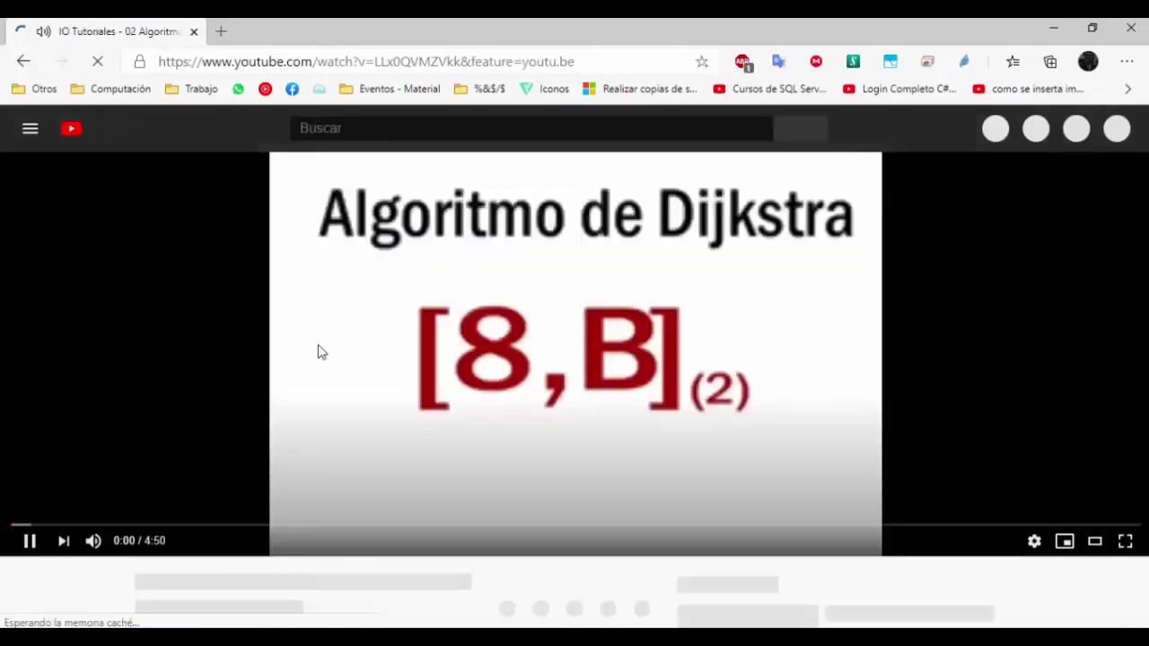
{"action": "left_click", "coordinate": [318, 351]}
{"action": "left_click", "coordinate": [23, 61]}
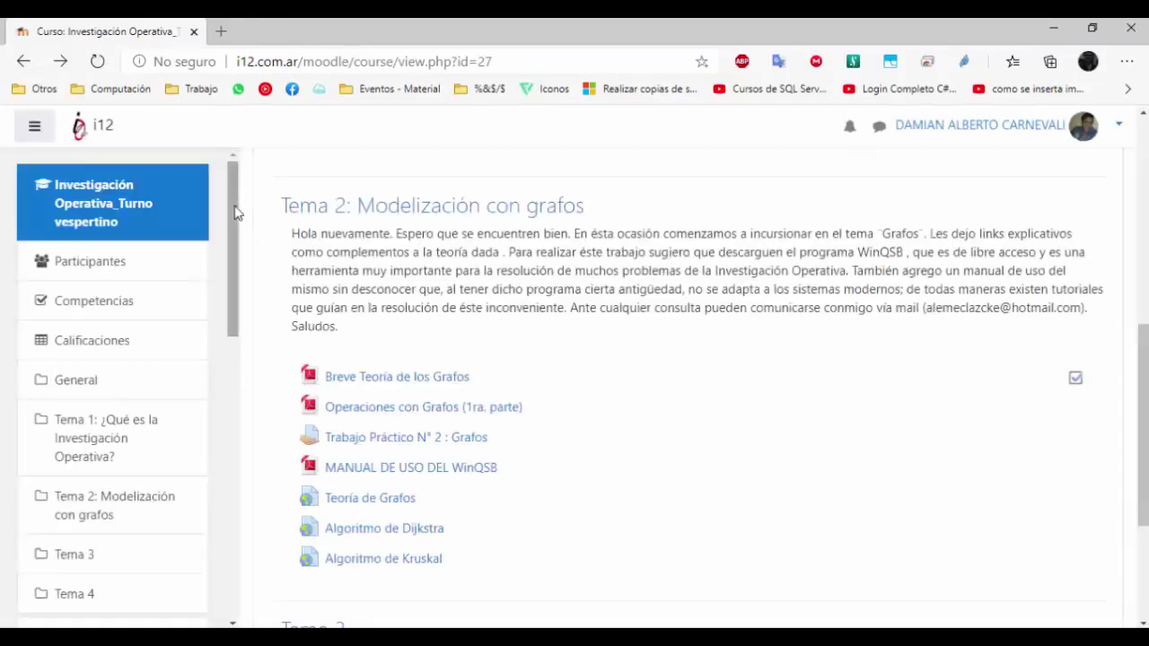
Open the Moodle messaging area to view the featured, group and private conversations
{"action": "mouse_move", "coordinate": [234, 212]}
{"action": "left_mouse_down"}
{"action": "mouse_move", "coordinate": [245, 513]}
{"action": "mouse_move", "coordinate": [241, 208]}
{"action": "left_mouse_up"}
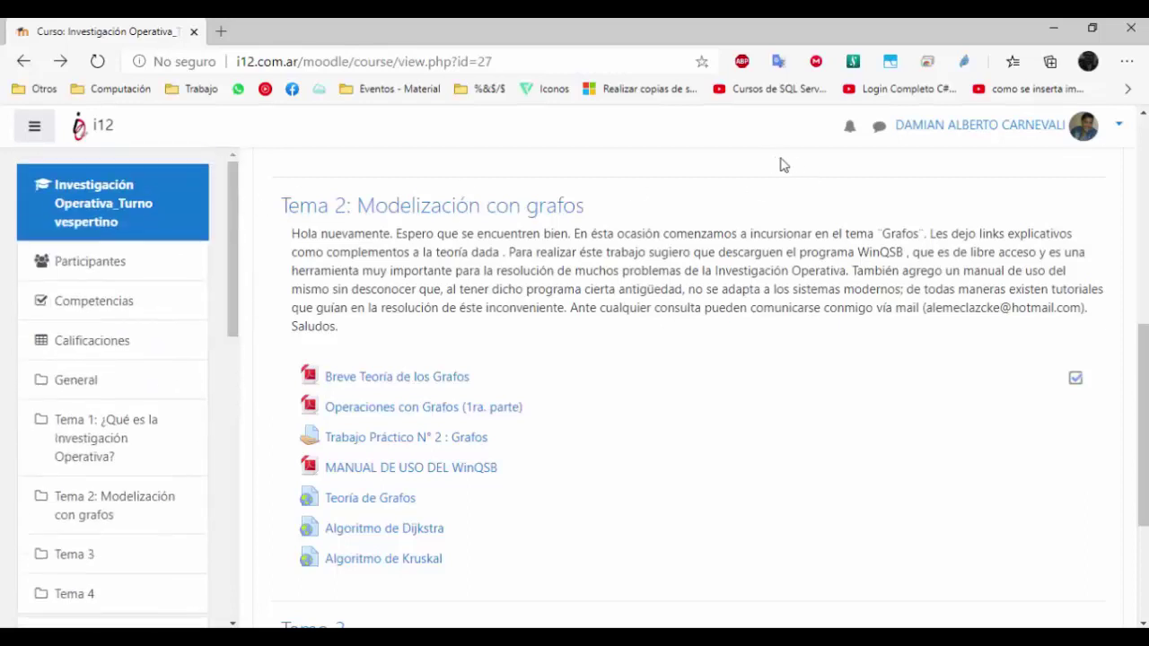
{"action": "left_click", "coordinate": [880, 131]}
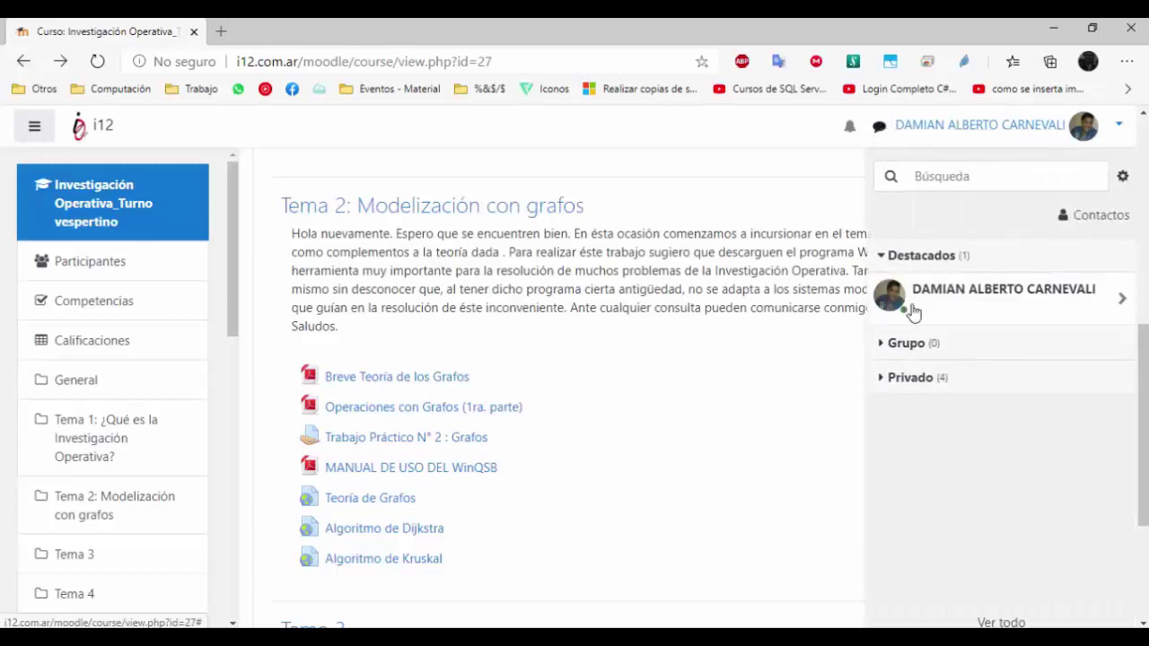
Review the private conversations in the messaging area and close the messaging area to return to the full course view
{"action": "left_click", "coordinate": [892, 384]}
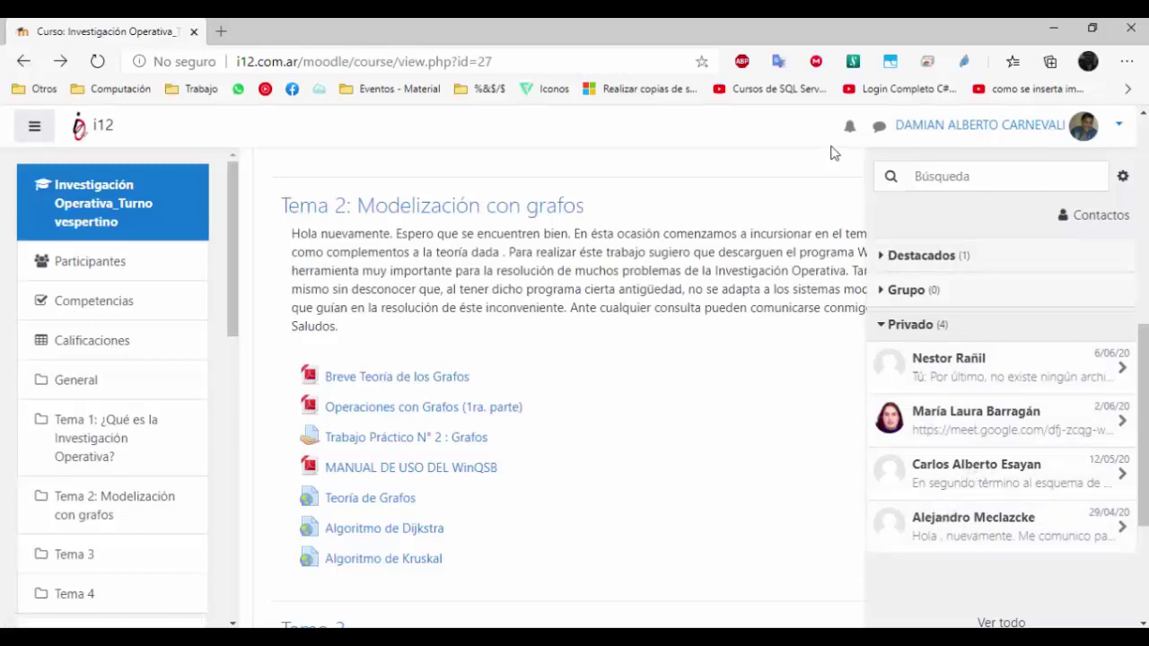
{"action": "left_click", "coordinate": [880, 130]}
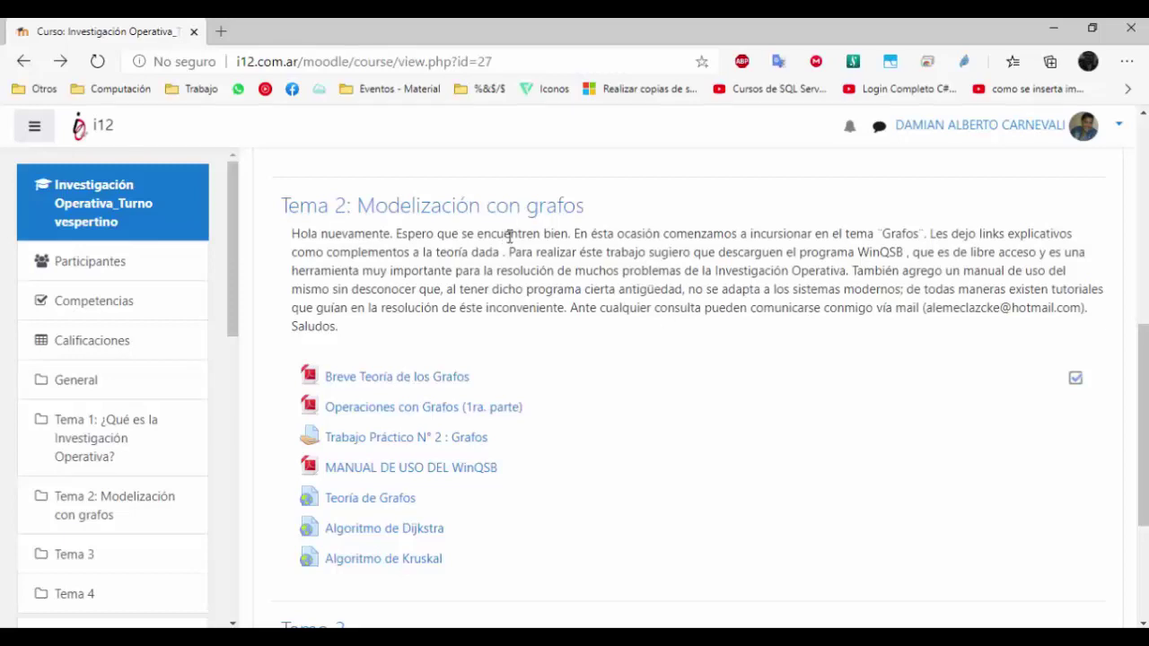
{"action": "left_click_drag", "start_coordinate": [231, 206], "coordinate": [236, 494]}
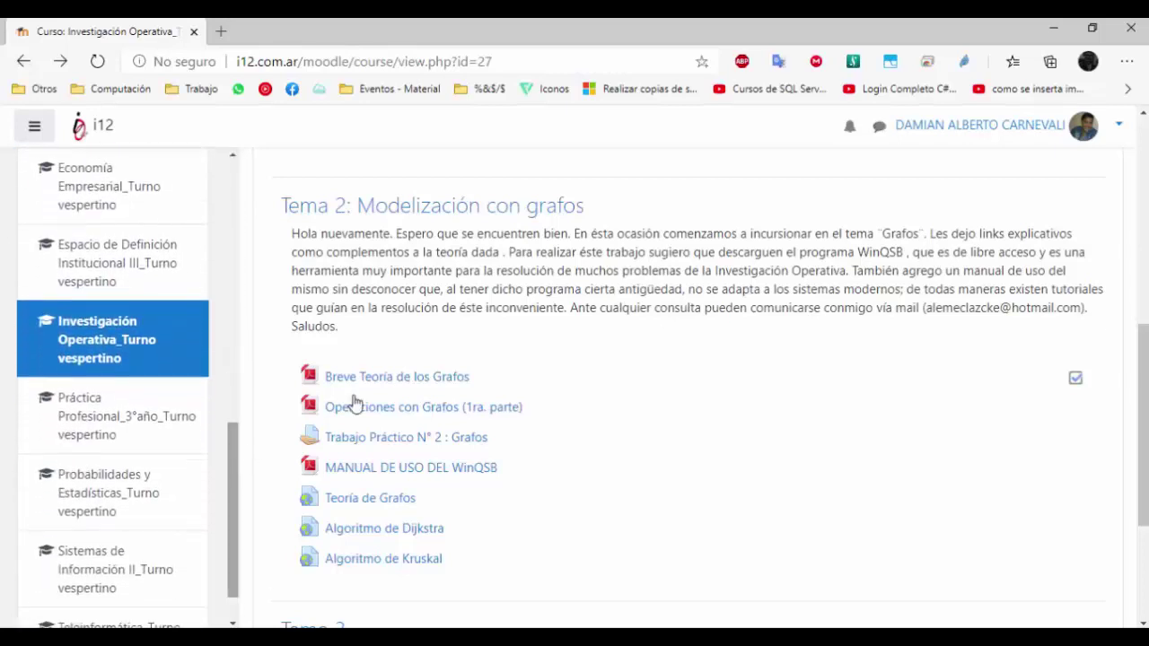
{"action": "left_click", "coordinate": [881, 131]}
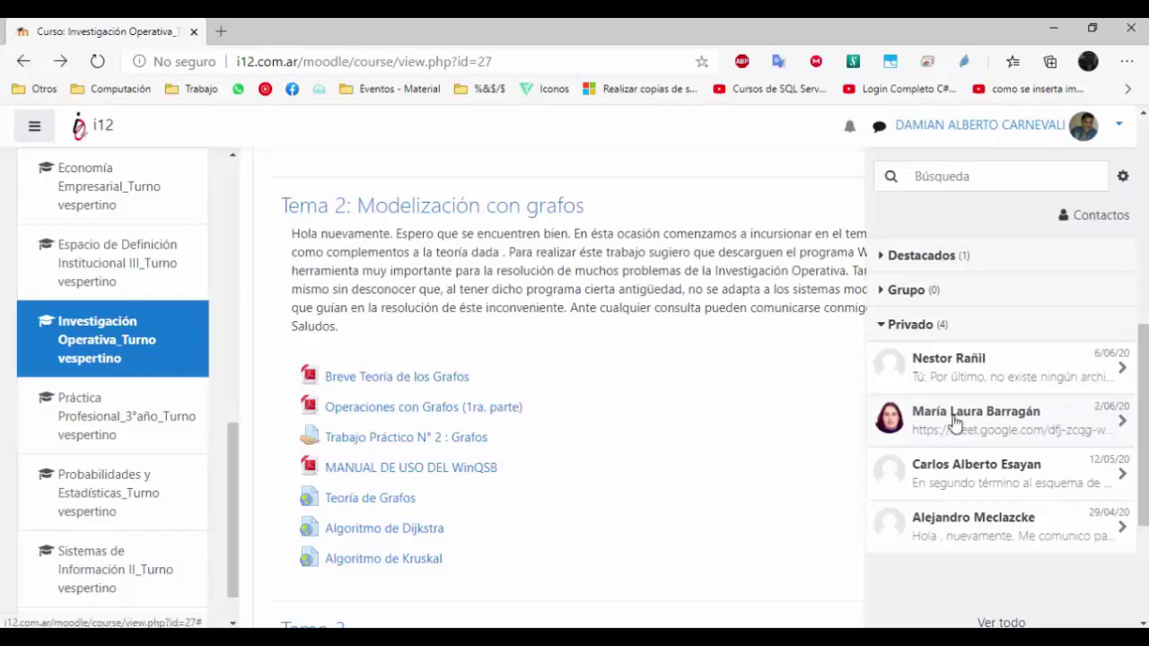
{"action": "left_click", "coordinate": [879, 133]}
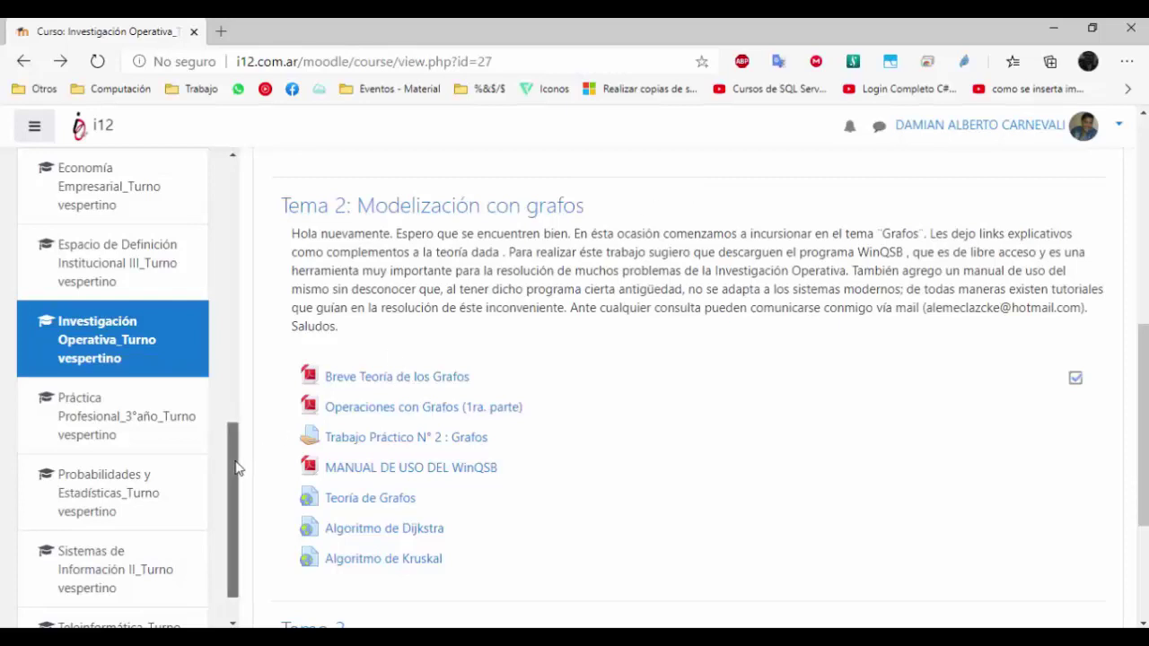
Open the Área personal and review its course overview, upcoming events, private files and timeline
{"action": "scroll", "coordinate": [236, 468], "scroll_direction": "down", "scroll_amount": 1}
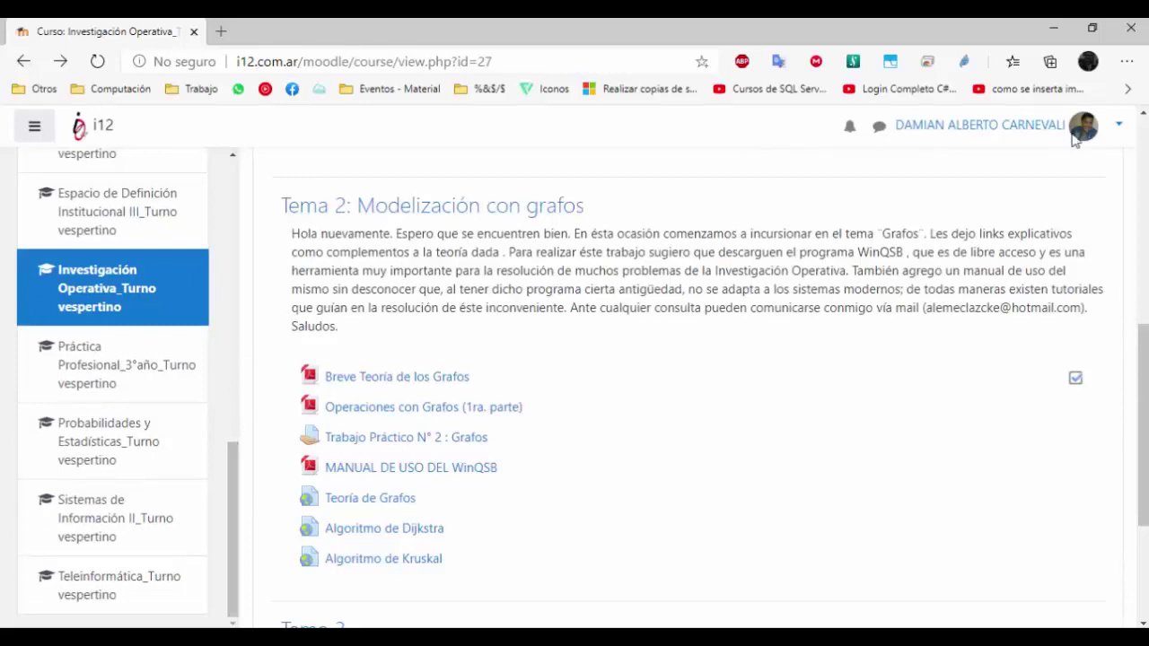
{"action": "left_click", "coordinate": [1118, 125]}
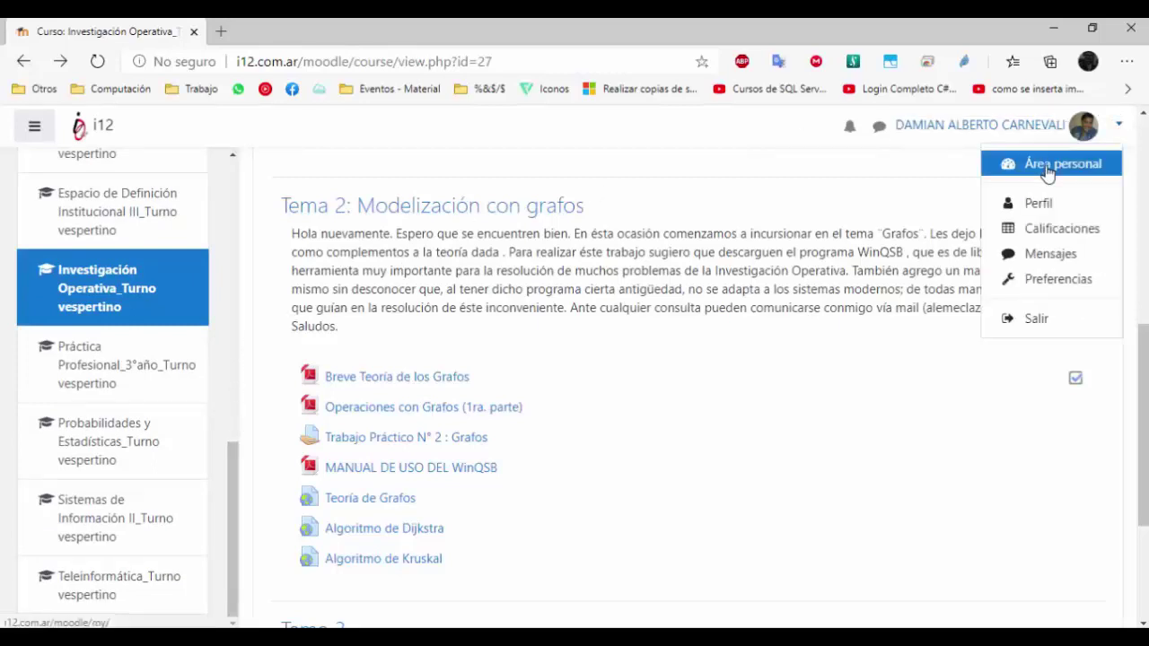
{"action": "left_click", "coordinate": [1048, 169]}
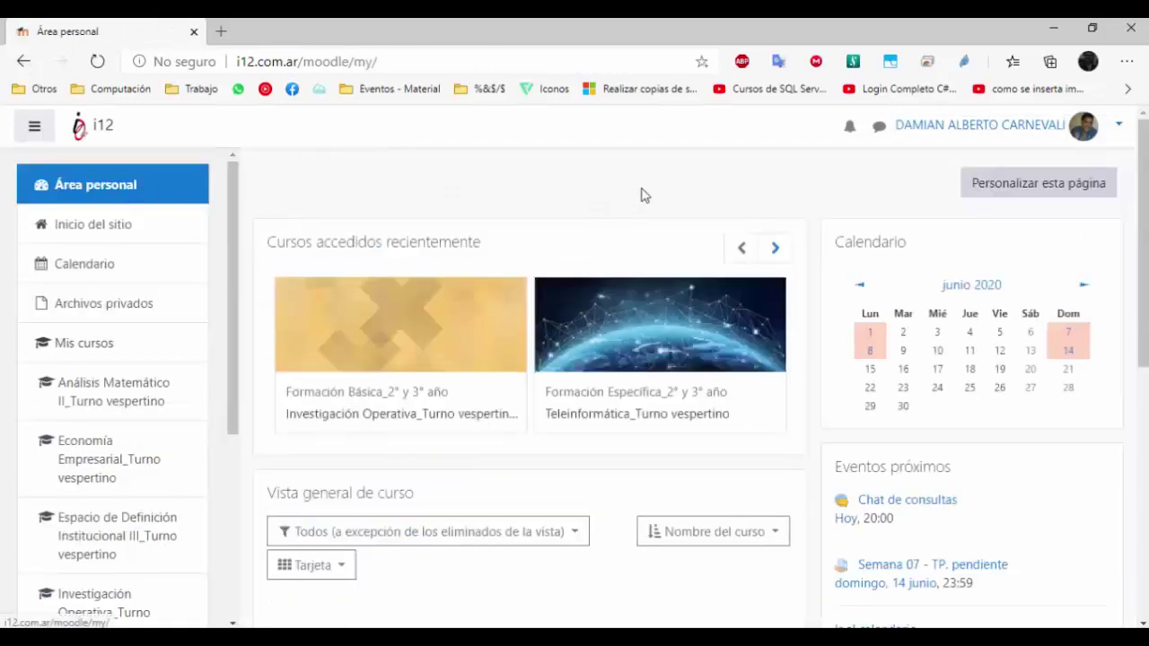
{"action": "scroll", "coordinate": [826, 385], "scroll_direction": "down", "scroll_amount": 2}
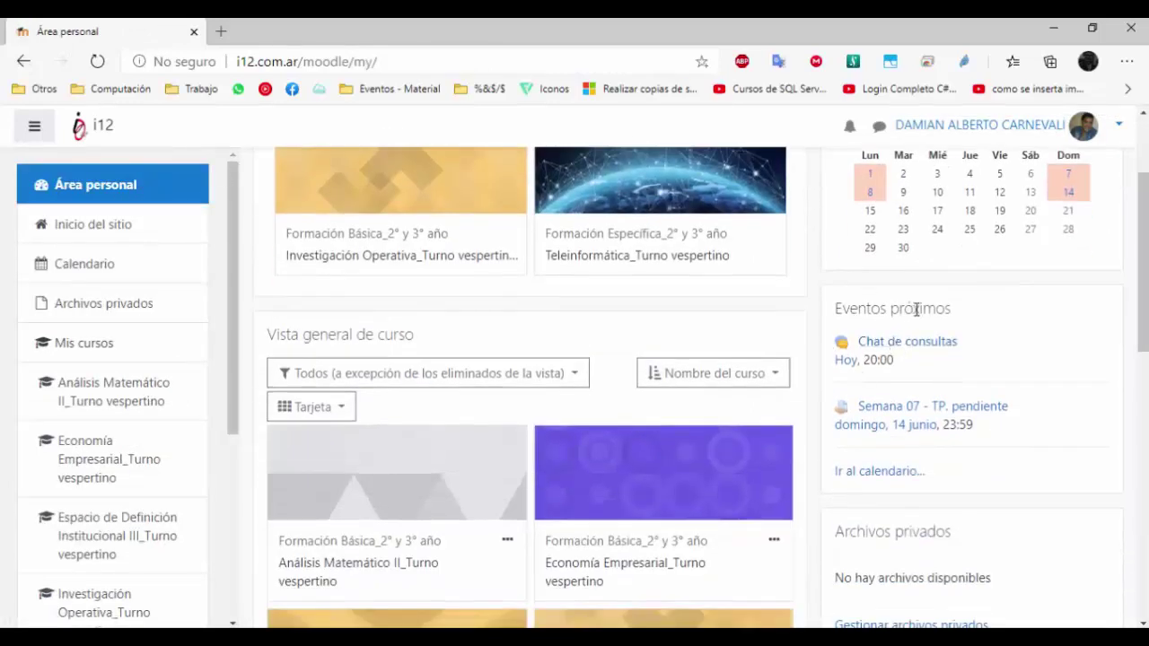
{"action": "scroll", "coordinate": [1042, 339], "scroll_direction": "down", "scroll_amount": 1}
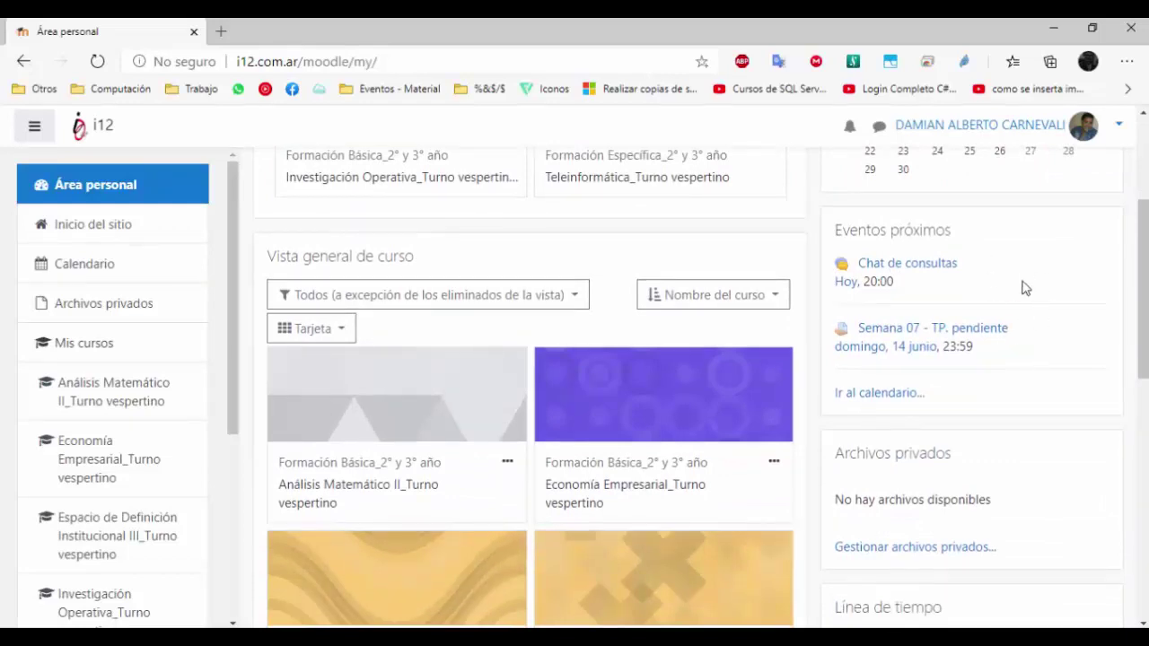
{"action": "scroll", "coordinate": [1037, 305], "scroll_direction": "down", "scroll_amount": 3}
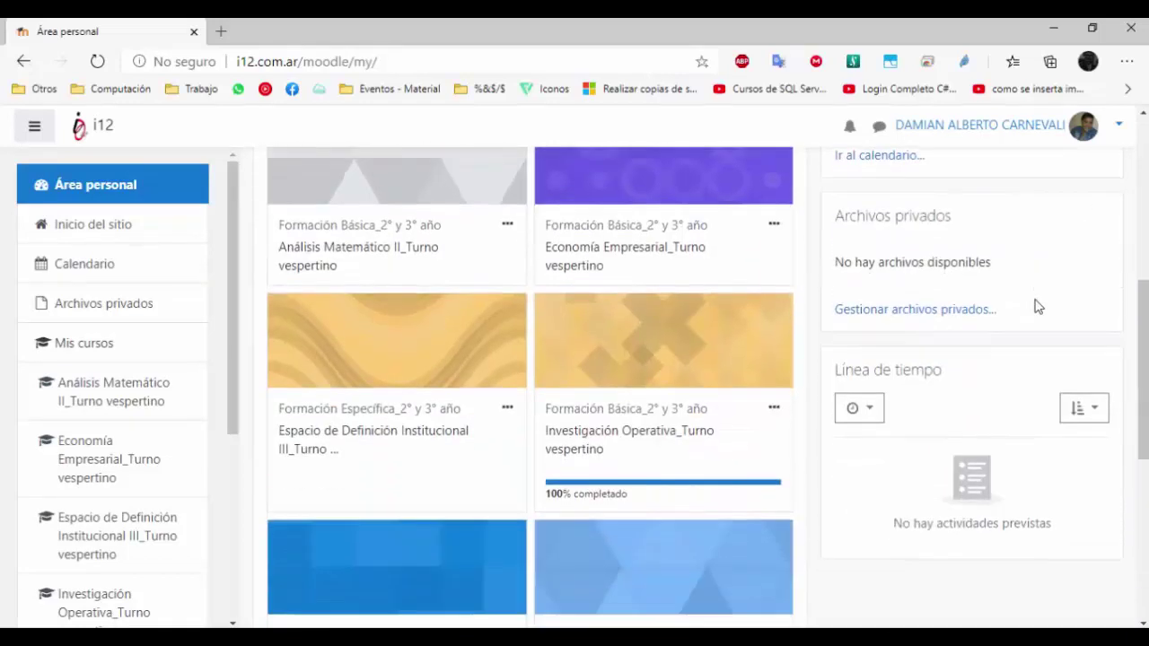
{"action": "scroll", "coordinate": [1037, 307], "scroll_direction": "up", "scroll_amount": 4}
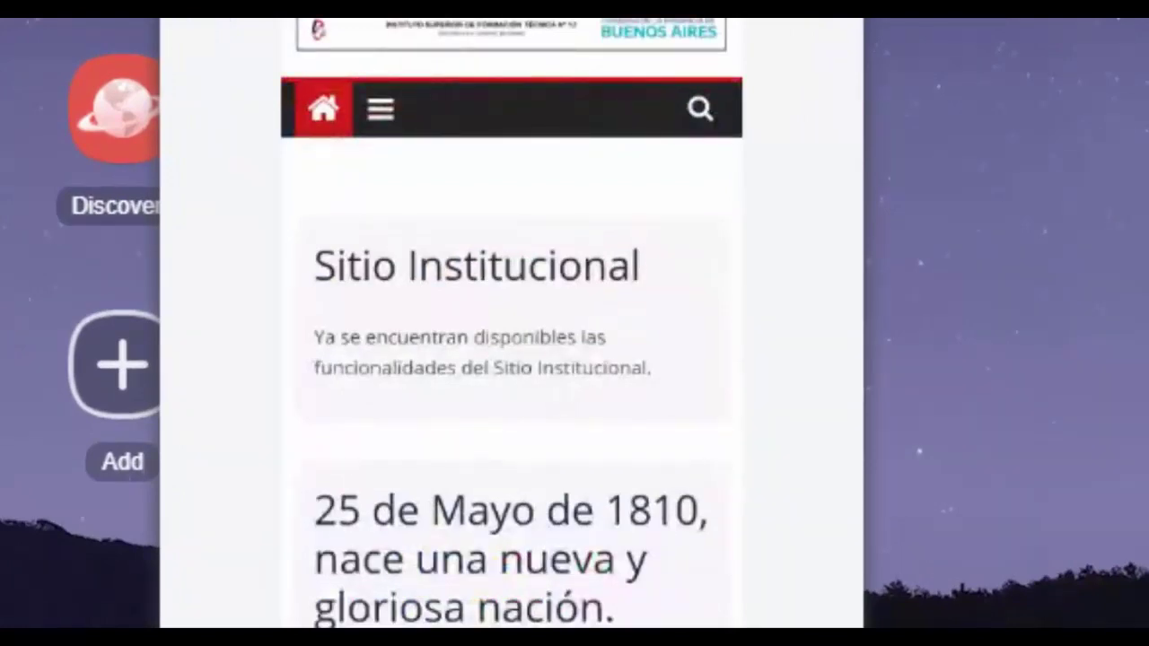
Switch to the phone's browser, open Aula Virtual from the institutional site and log in with the prefilled credentials
{"action": "scroll", "coordinate": [511, 359], "scroll_direction": "down", "scroll_amount": 5}
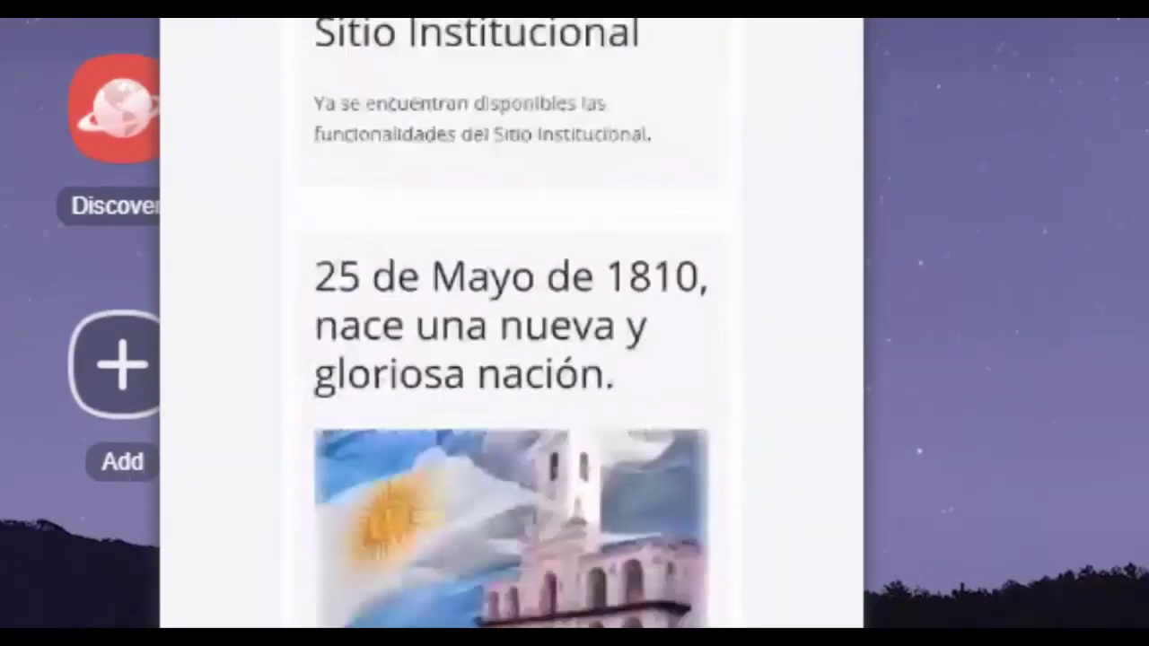
{"action": "scroll", "coordinate": [512, 324], "scroll_direction": "down", "scroll_amount": 8}
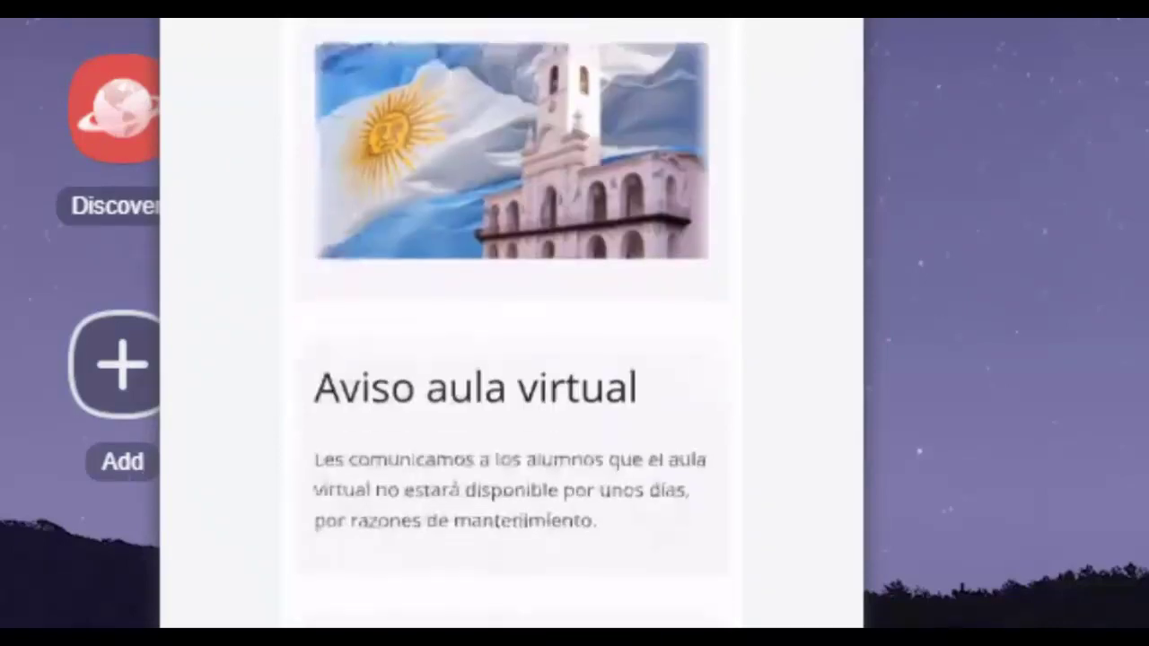
{"action": "scroll", "coordinate": [512, 359], "scroll_direction": "up", "scroll_amount": 10}
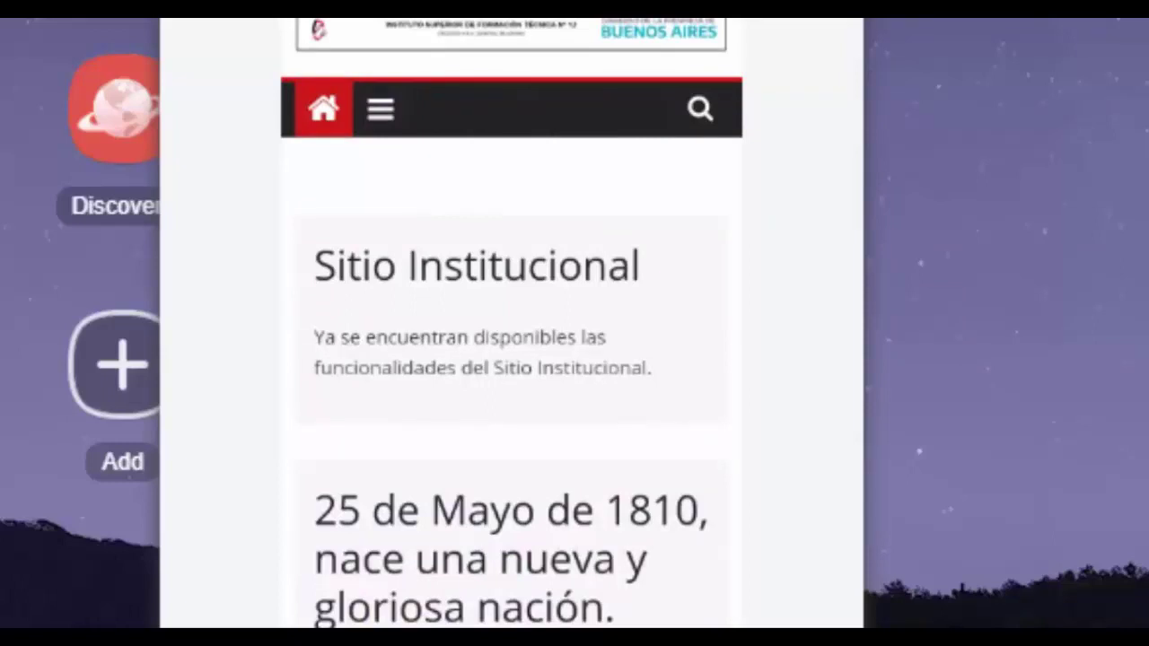
{"action": "left_click", "coordinate": [380, 108]}
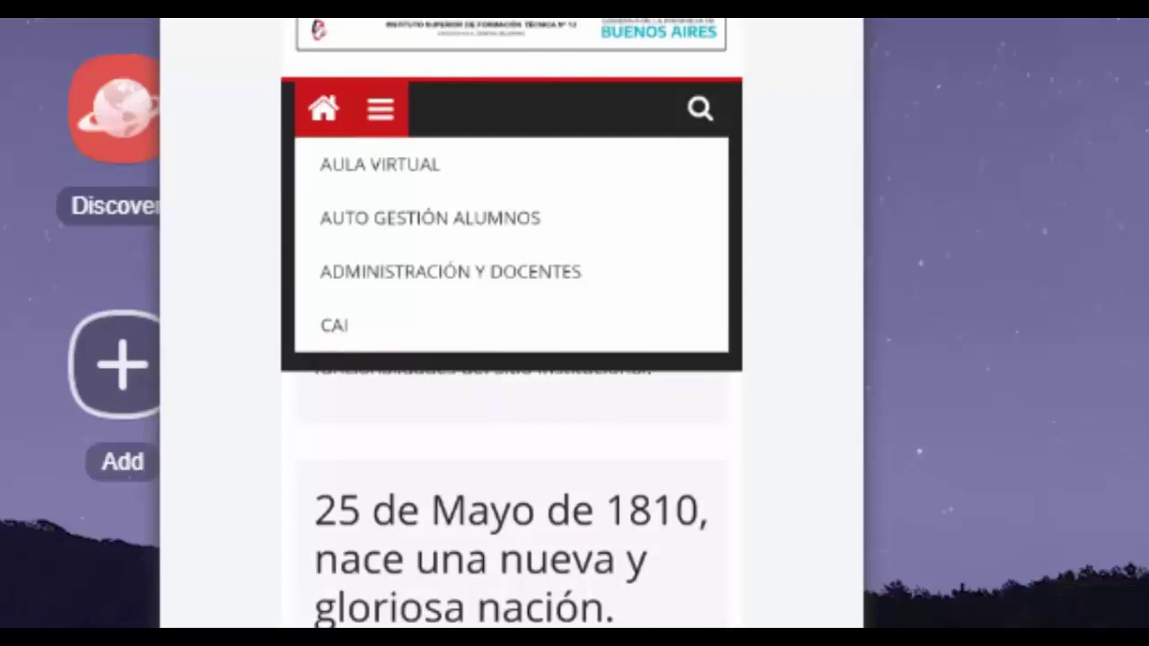
{"action": "left_click", "coordinate": [380, 165]}
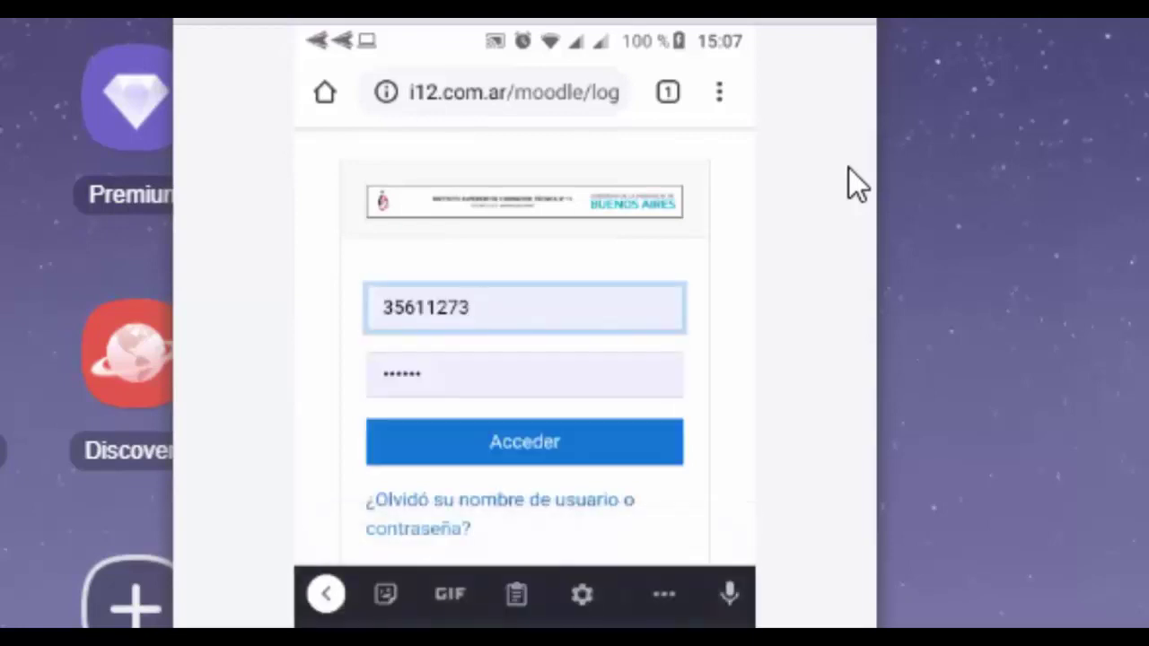
{"action": "left_click", "coordinate": [525, 442]}
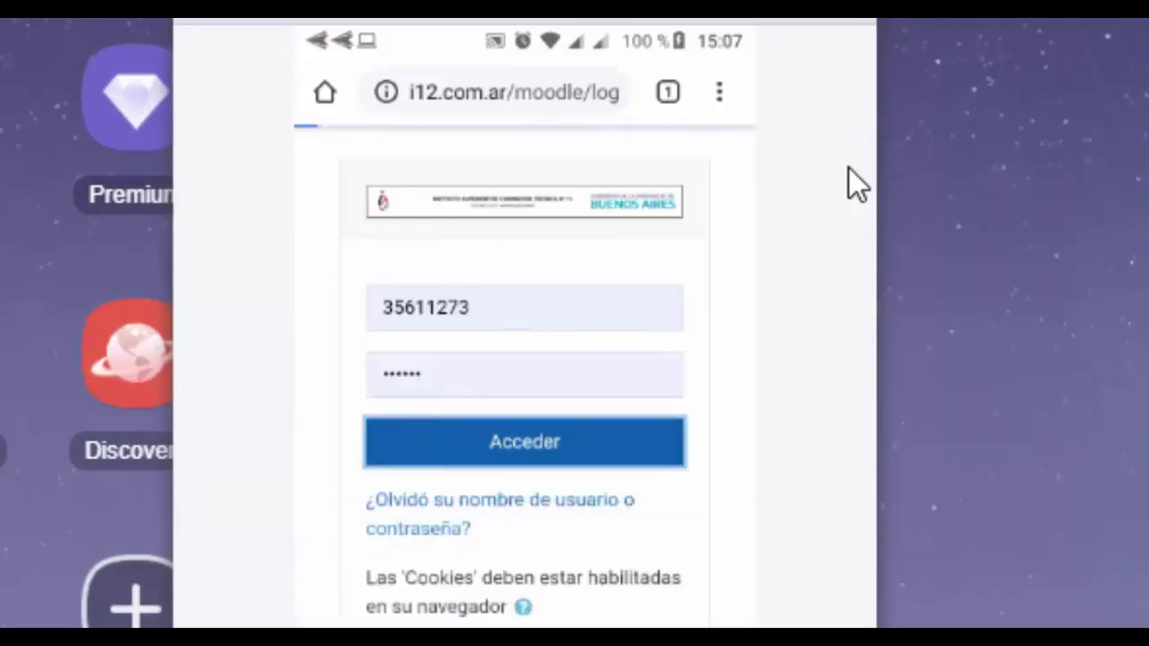